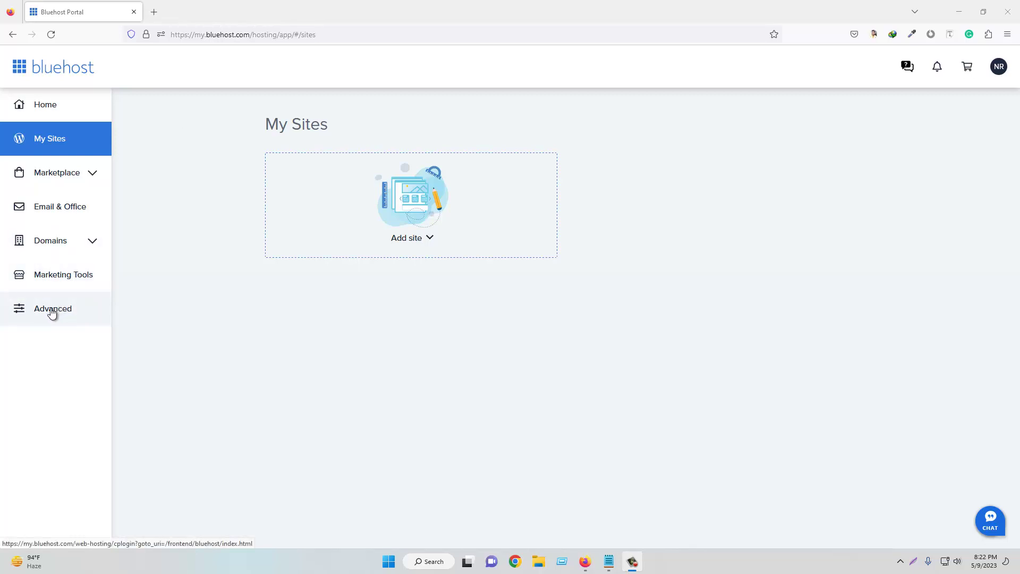
# - Open cPanel from Advanced and filter its functions with the search term 'soft'
pyautogui.click(52, 313)
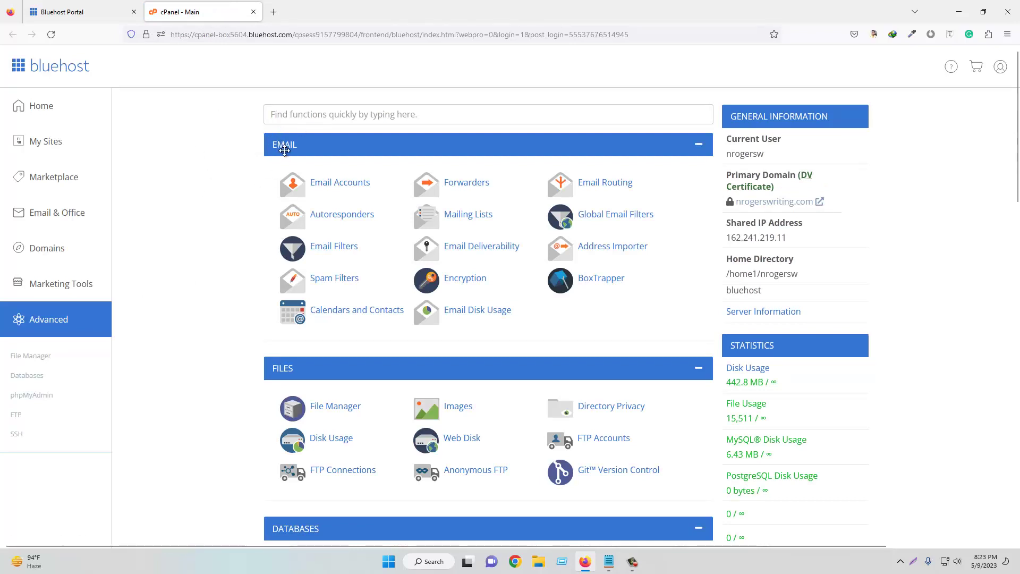
pyautogui.scroll(-1, 340, 168)
pyautogui.scroll(-4, 330, 163)
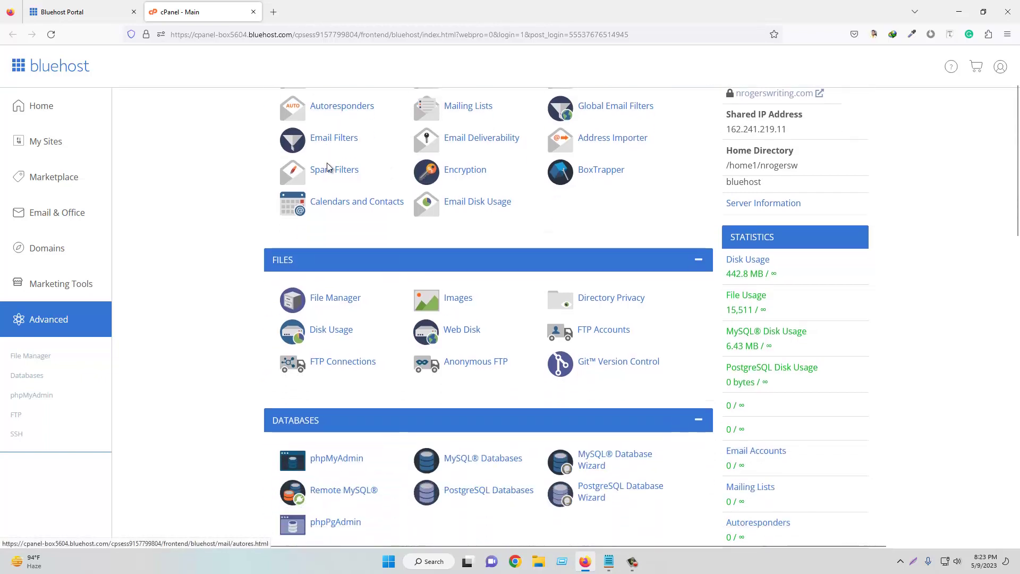
pyautogui.scroll(-4, 403, 250)
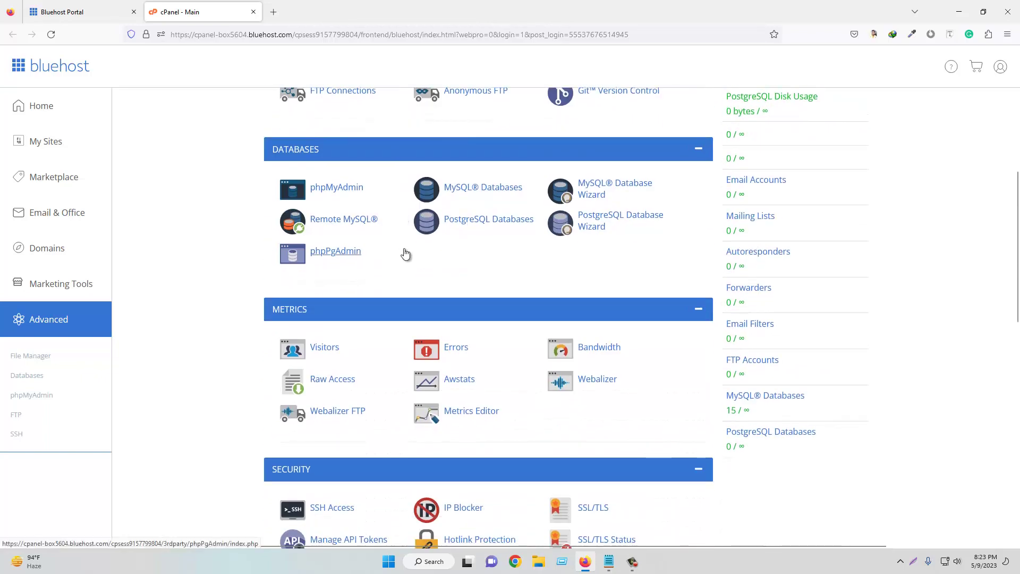
pyautogui.scroll(10, 406, 250)
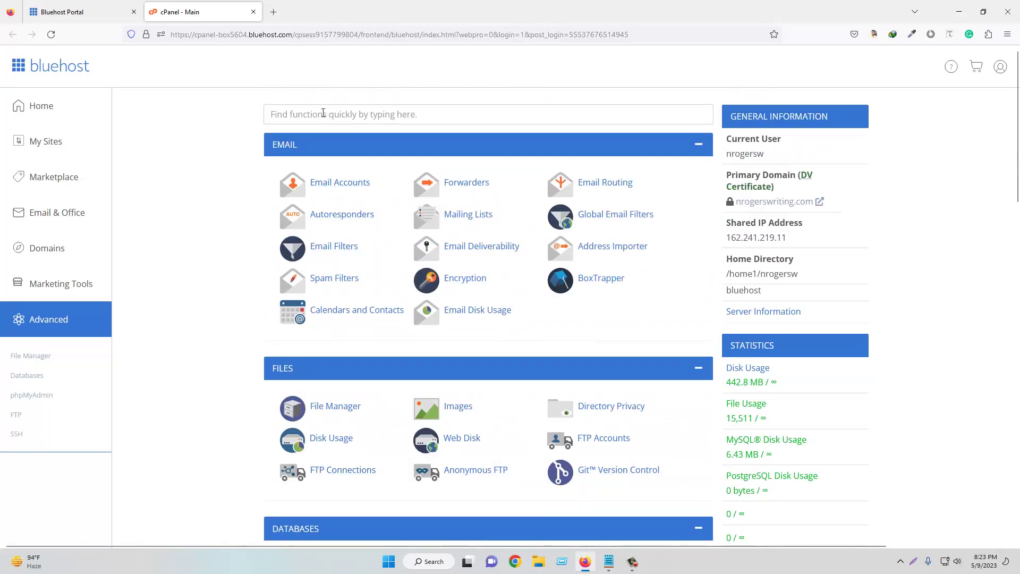
pyautogui.click(313, 115)
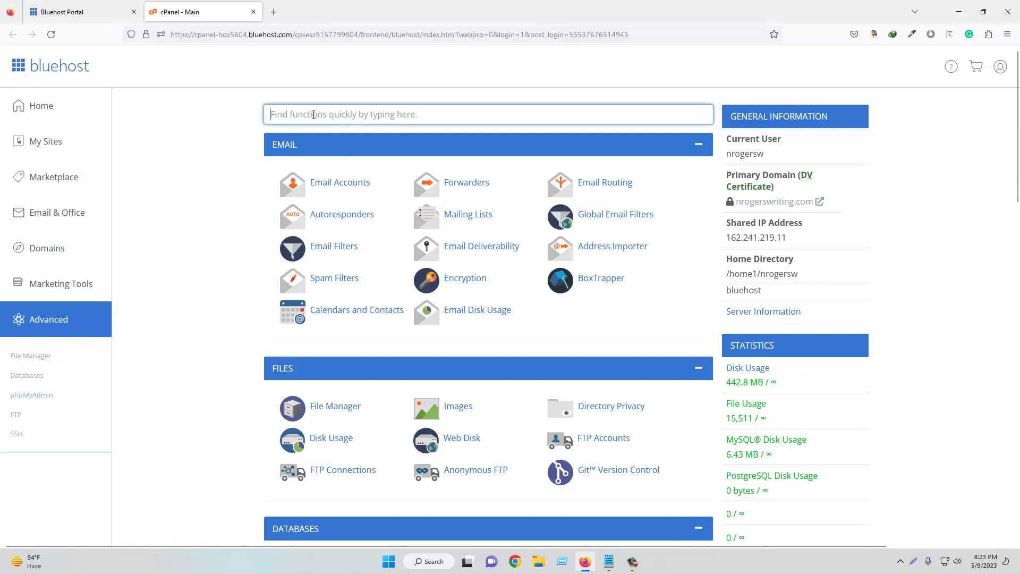
pyautogui.write('soft')
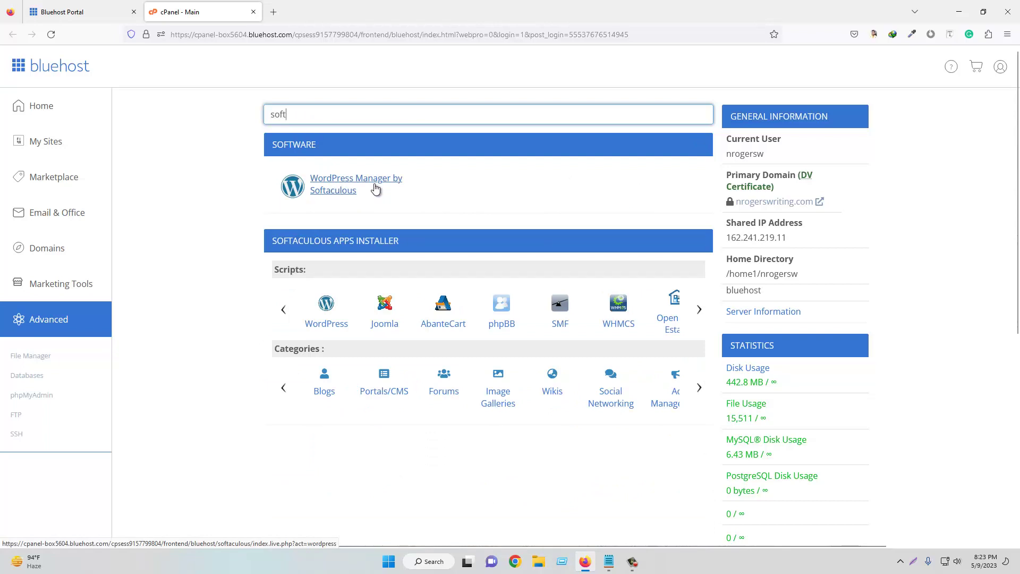
pyautogui.click(348, 183)
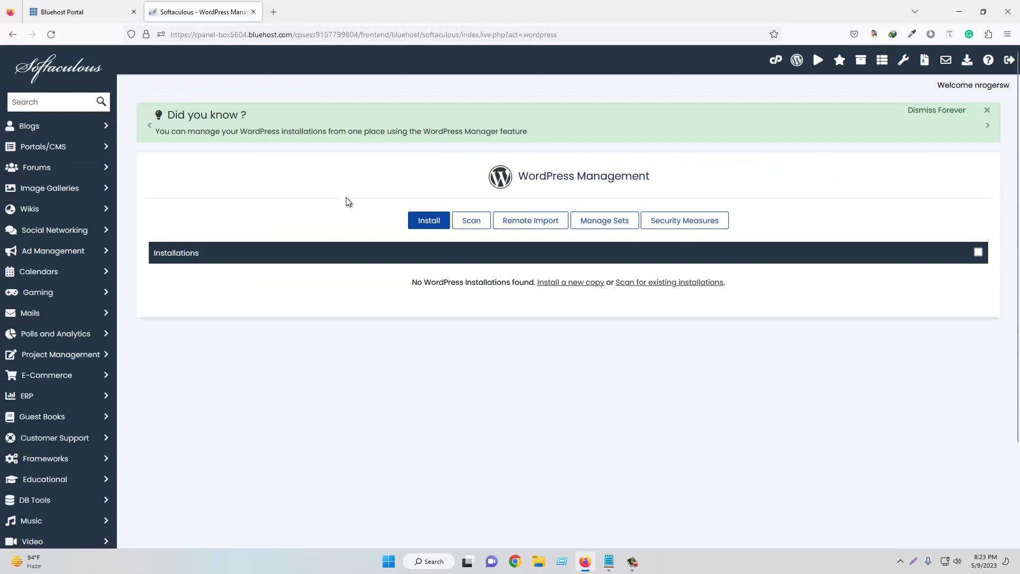
pyautogui.click(428, 224)
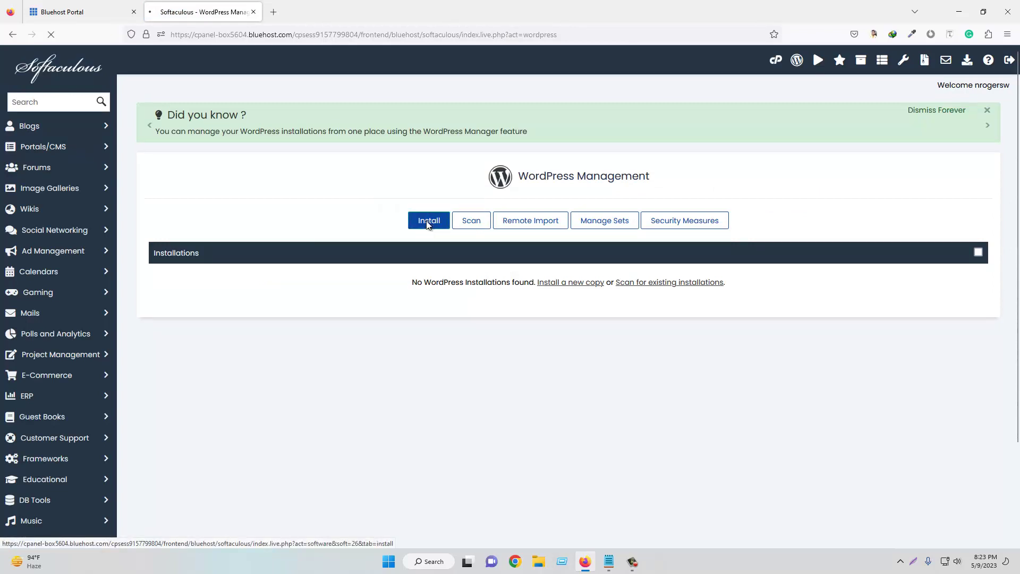
pyautogui.scroll(-1, 277, 274)
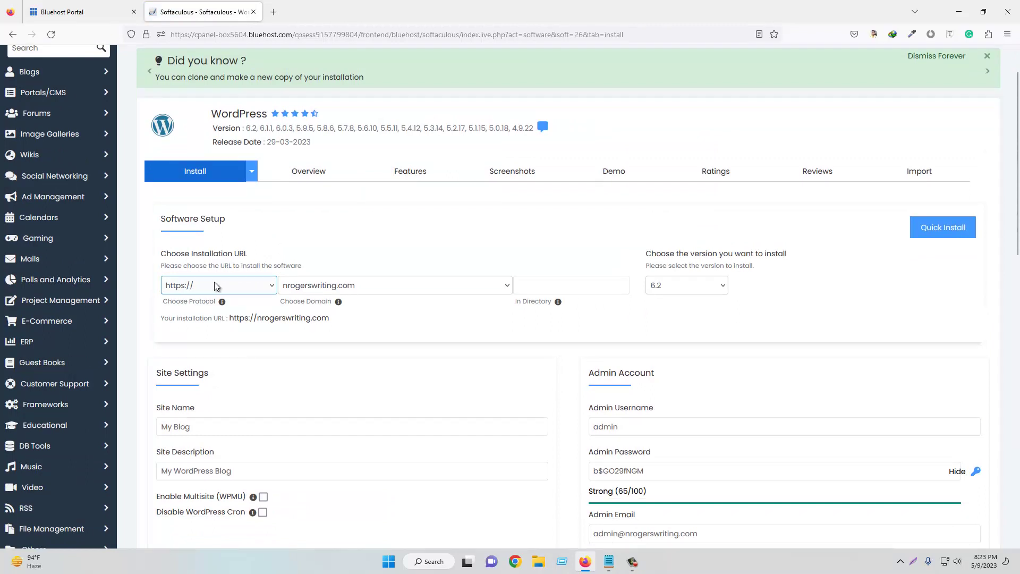
pyautogui.click(214, 284)
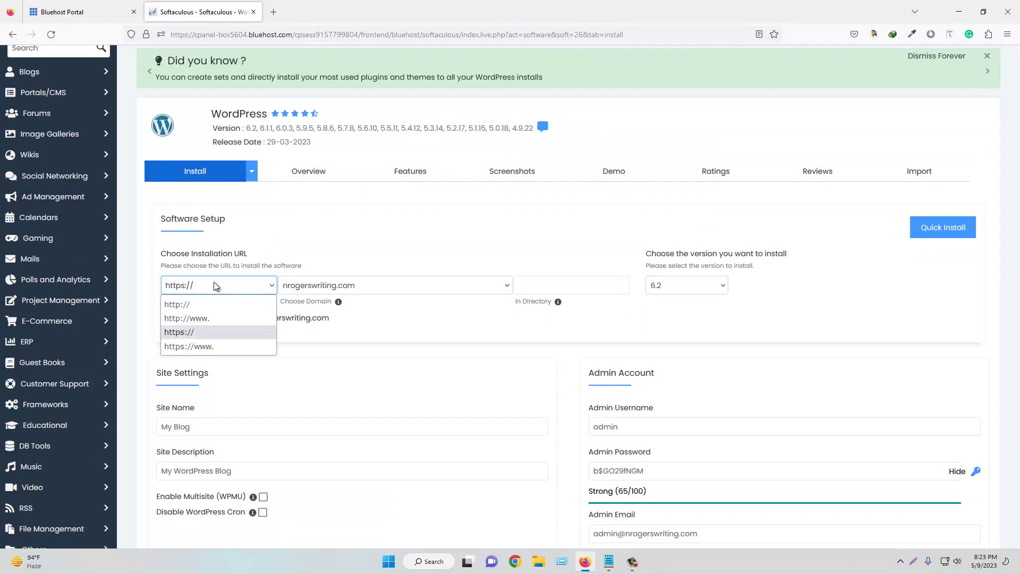
pyautogui.click(193, 331)
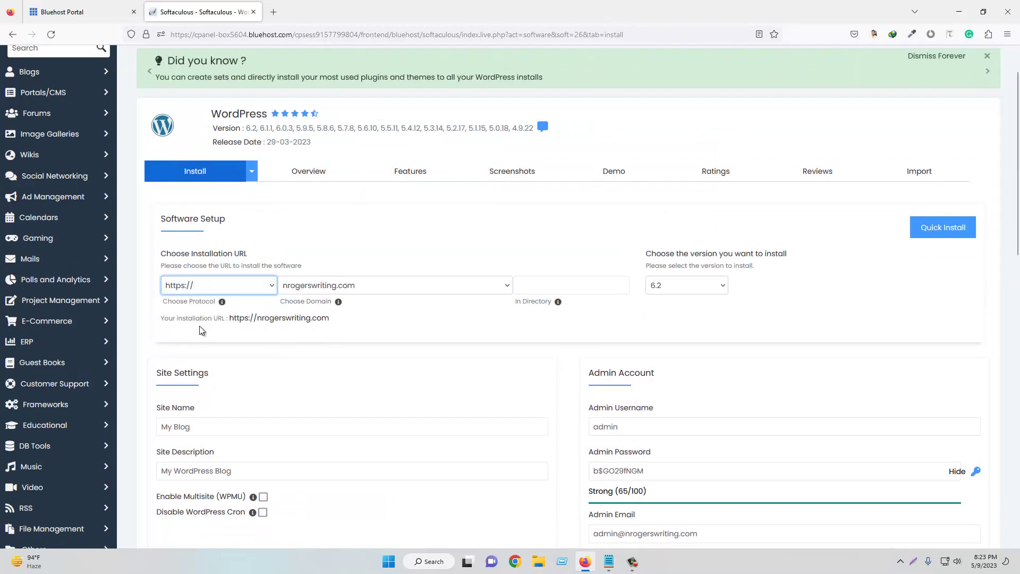
pyautogui.click(355, 287)
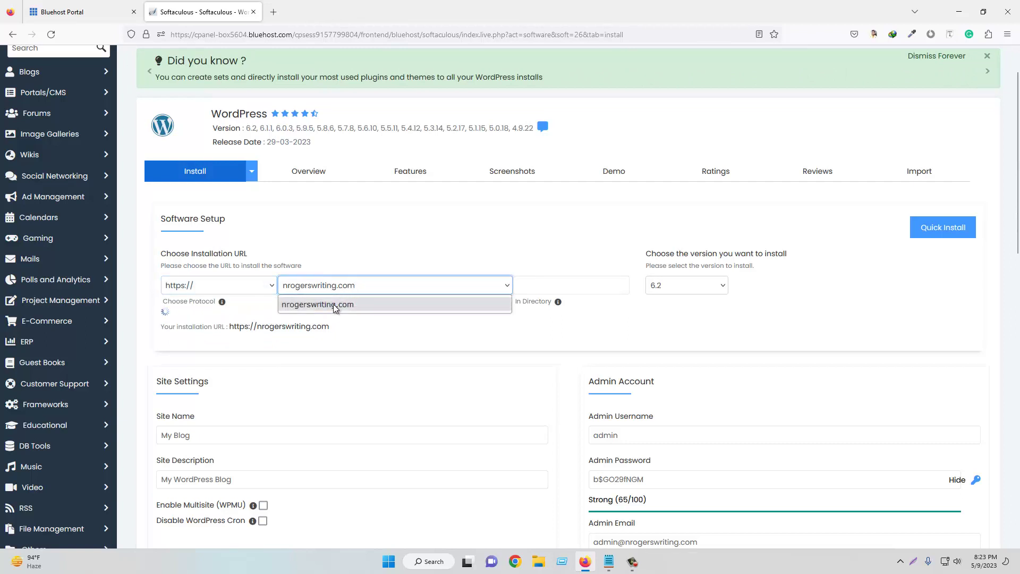
pyautogui.click(541, 288)
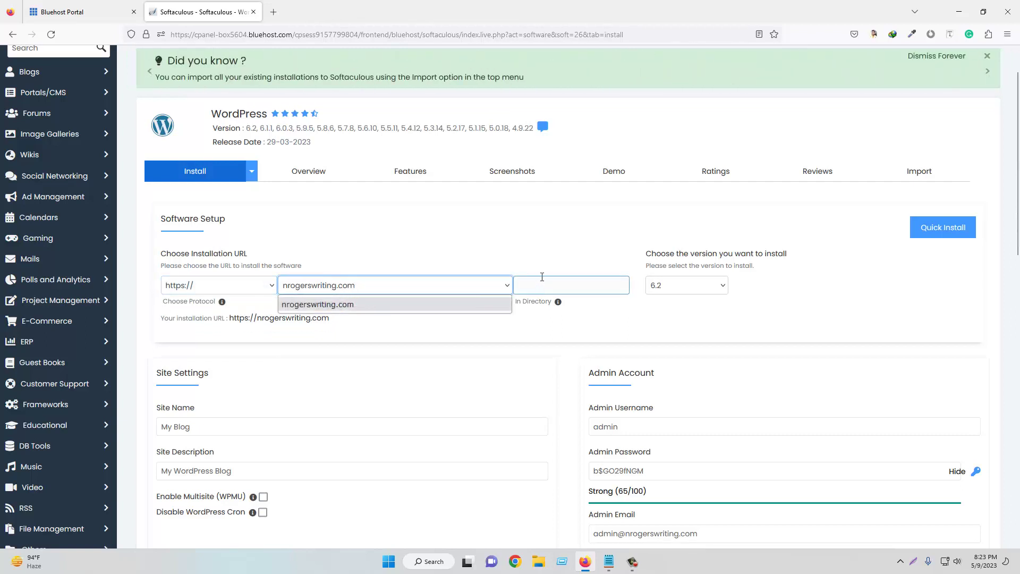
pyautogui.click(548, 267)
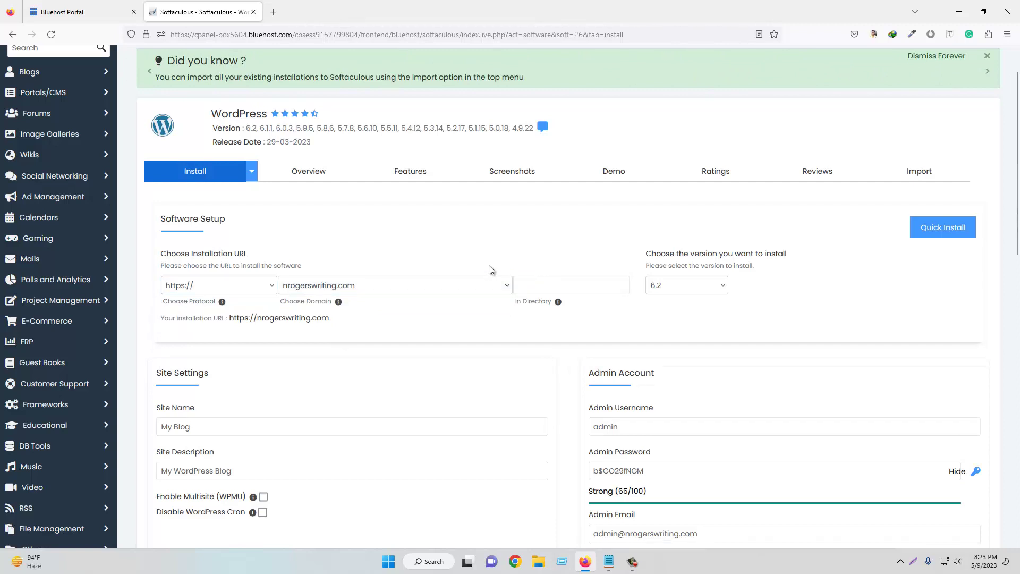
pyautogui.click(366, 287)
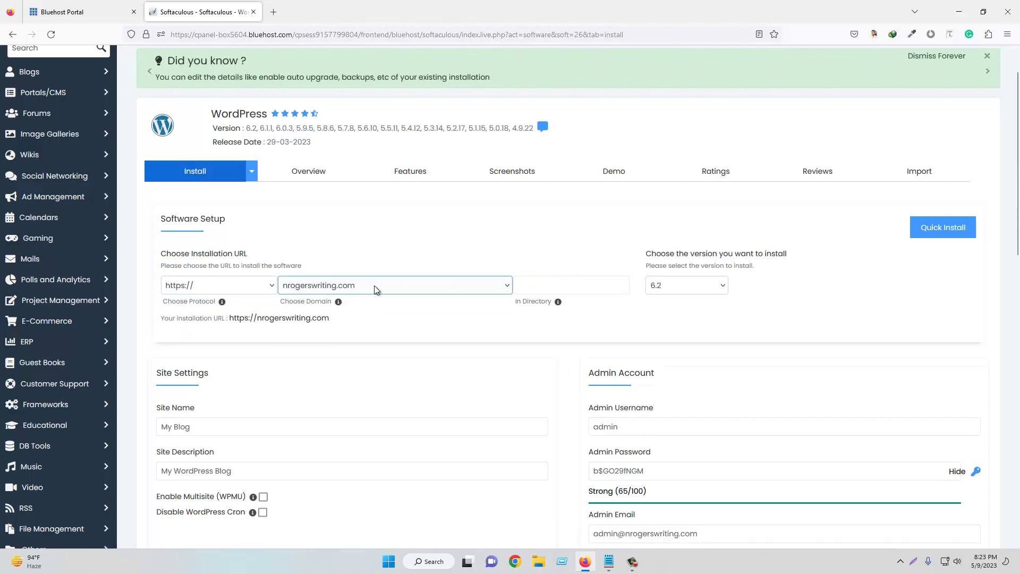
pyautogui.click(518, 286)
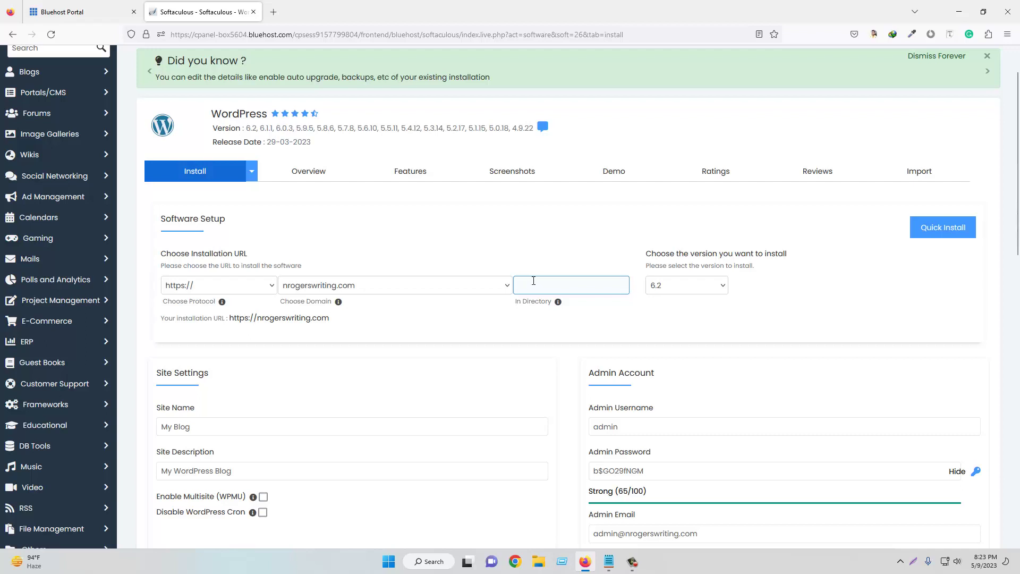
pyautogui.scroll(-3, 534, 280)
# - Replace the default 'My Blog' site name with the name copied from the notes
pyautogui.click(211, 263)
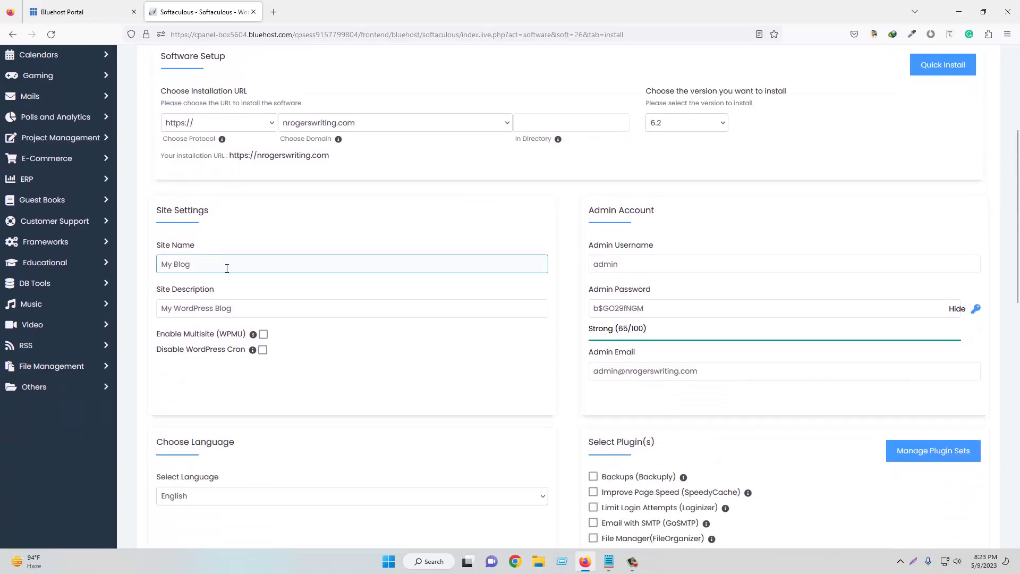
pyautogui.click(609, 561)
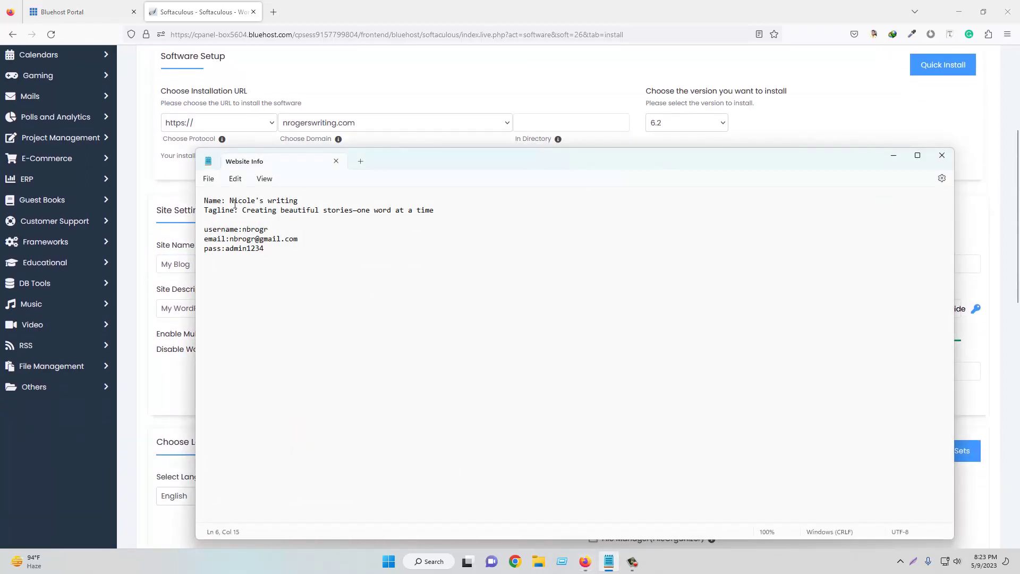
pyautogui.moveTo(231, 200); pyautogui.dragTo(298, 200)
pyautogui.rightClick(273, 205)
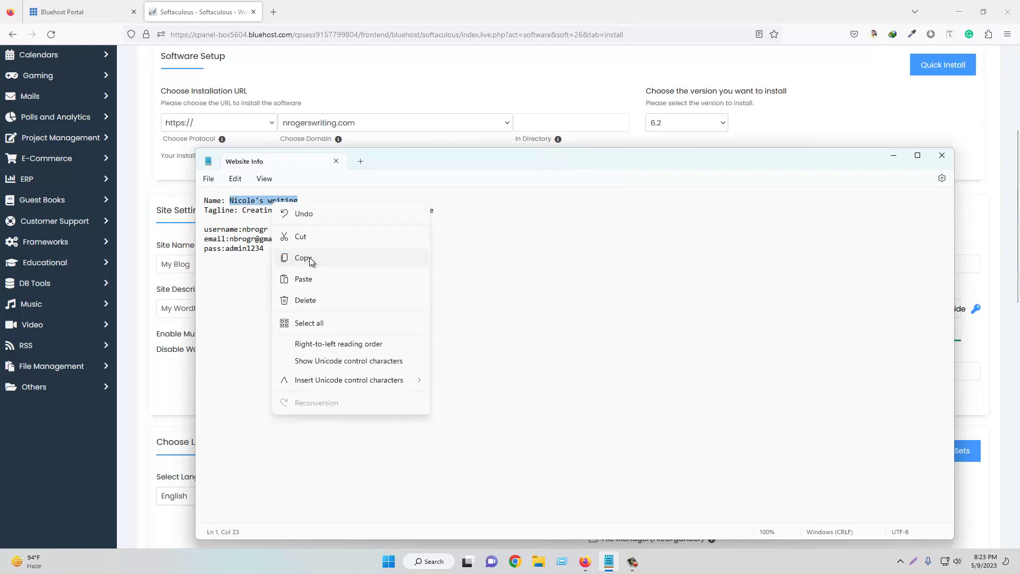
pyautogui.click(308, 258)
pyautogui.click(894, 155)
pyautogui.click(175, 264)
pyautogui.tripleClick(176, 264)
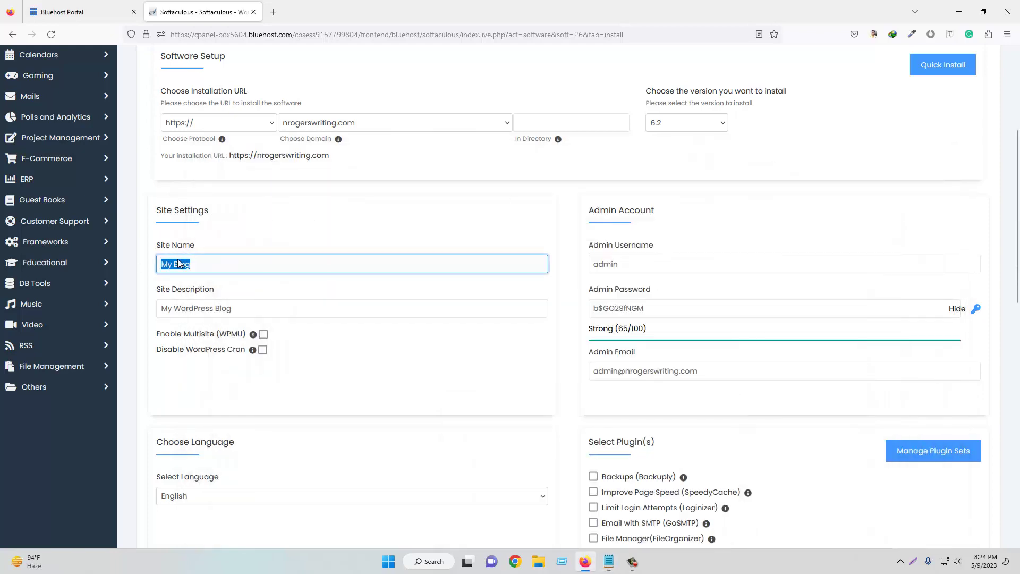
pyautogui.rightClick(180, 263)
pyautogui.click(215, 338)
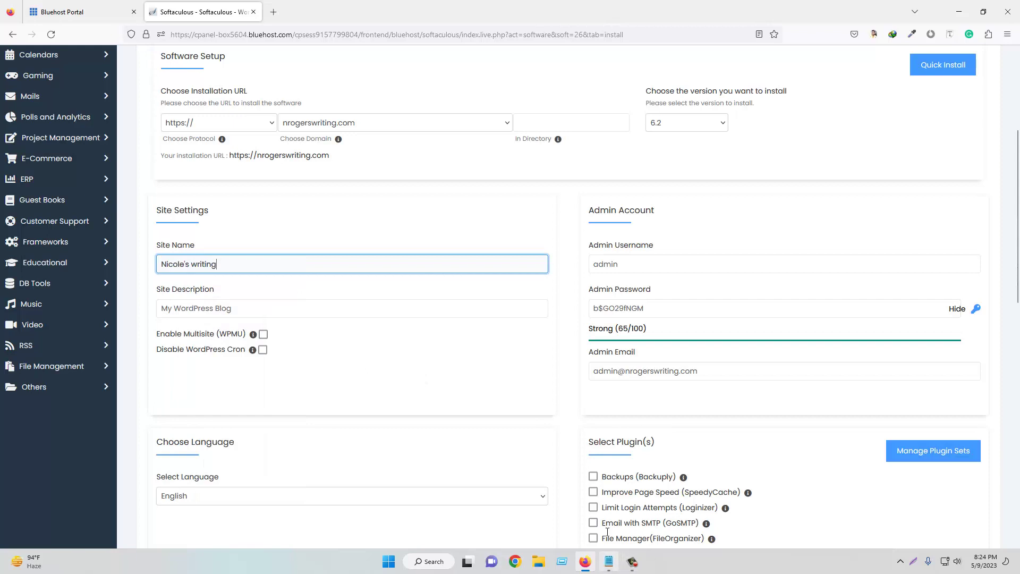
# - Replace the 'My WordPress Blog' description with the tagline copied from the notes
pyautogui.click(609, 561)
pyautogui.moveTo(444, 218); pyautogui.dragTo(242, 209)
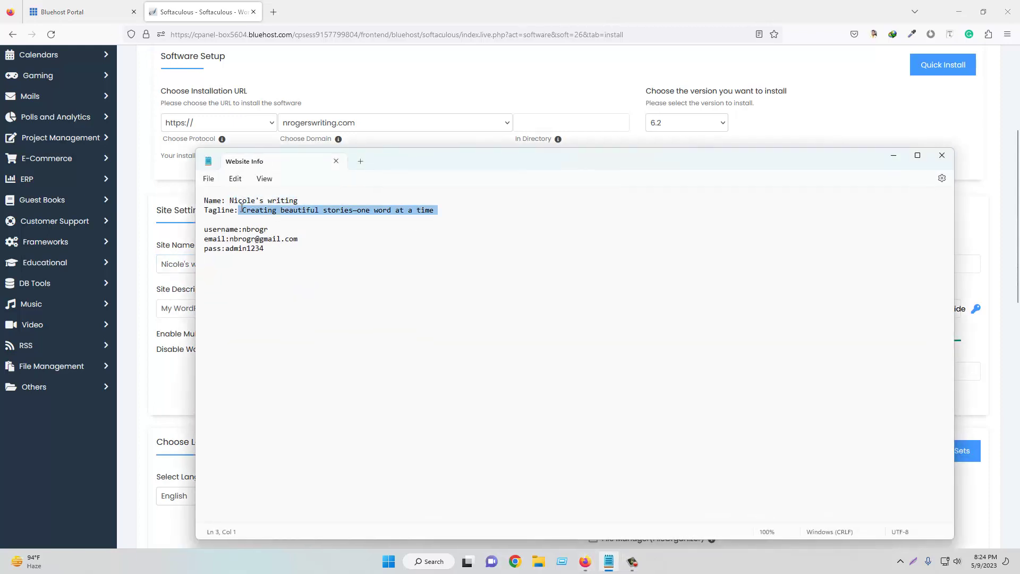
pyautogui.rightClick(304, 212)
pyautogui.click(340, 240)
pyautogui.click(893, 155)
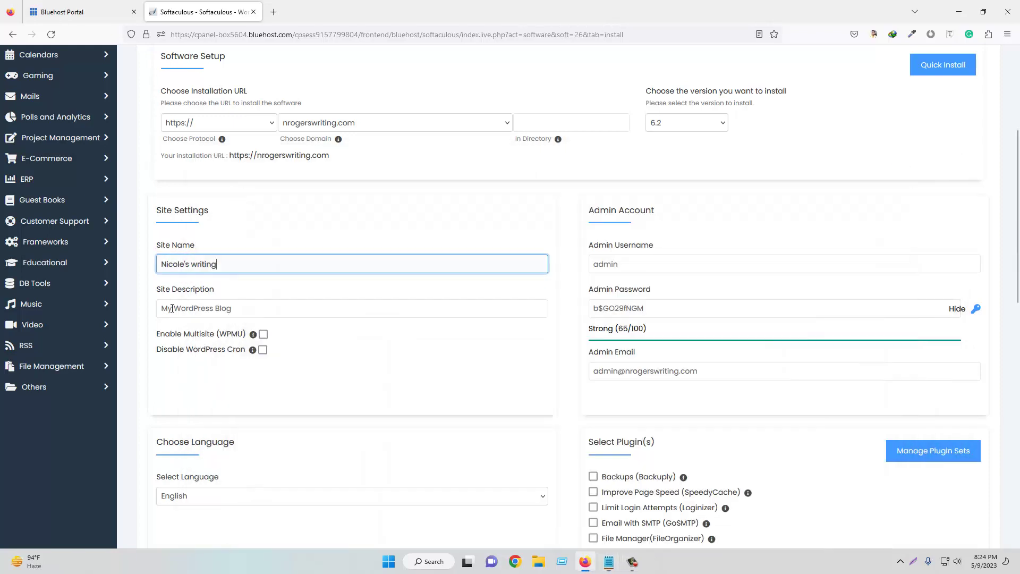
pyautogui.moveTo(246, 308); pyautogui.dragTo(162, 308)
pyautogui.rightClick(196, 307)
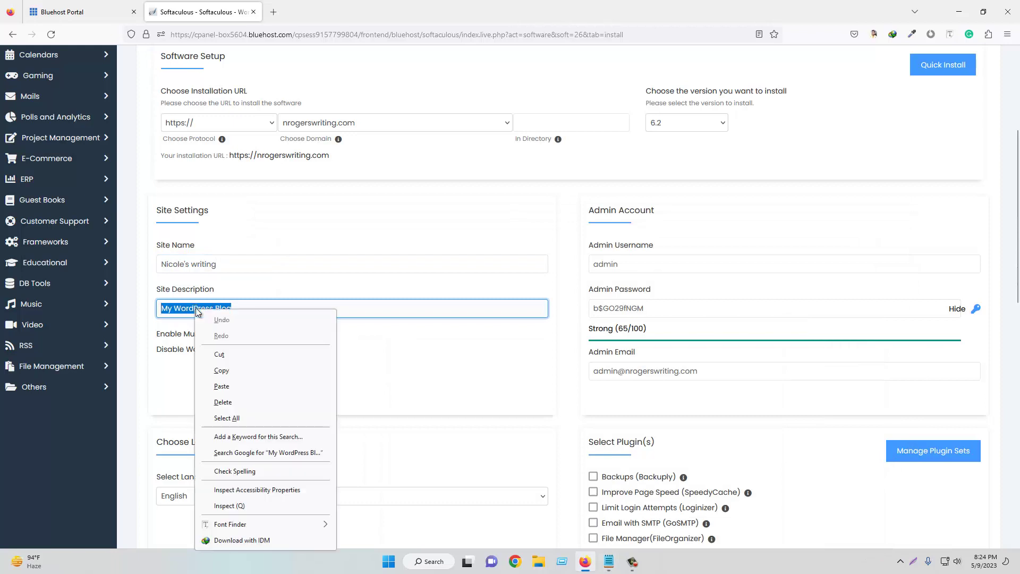
pyautogui.click(235, 388)
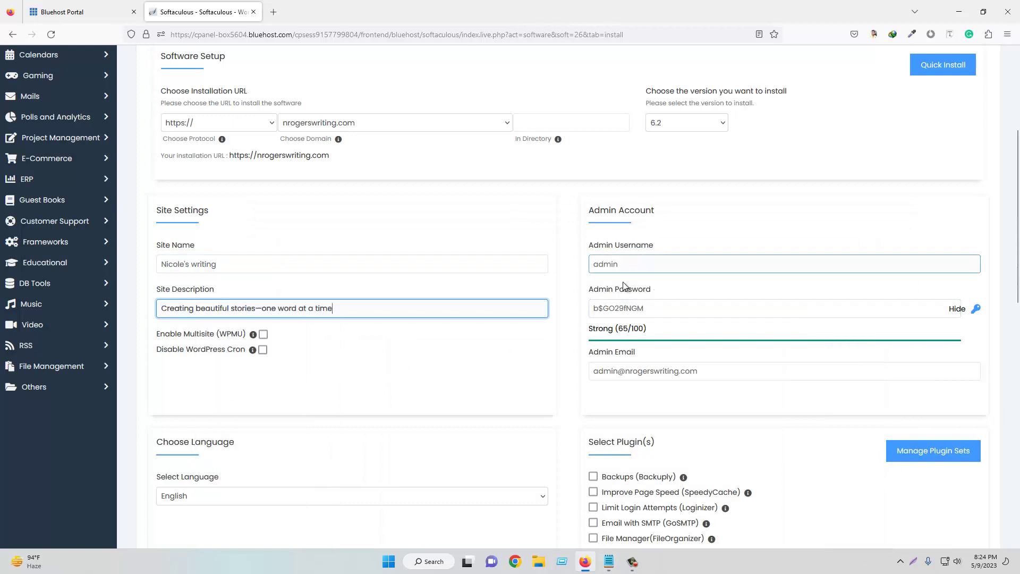
# - Paste the admin username from the notes and type a simpler admin password
pyautogui.click(609, 559)
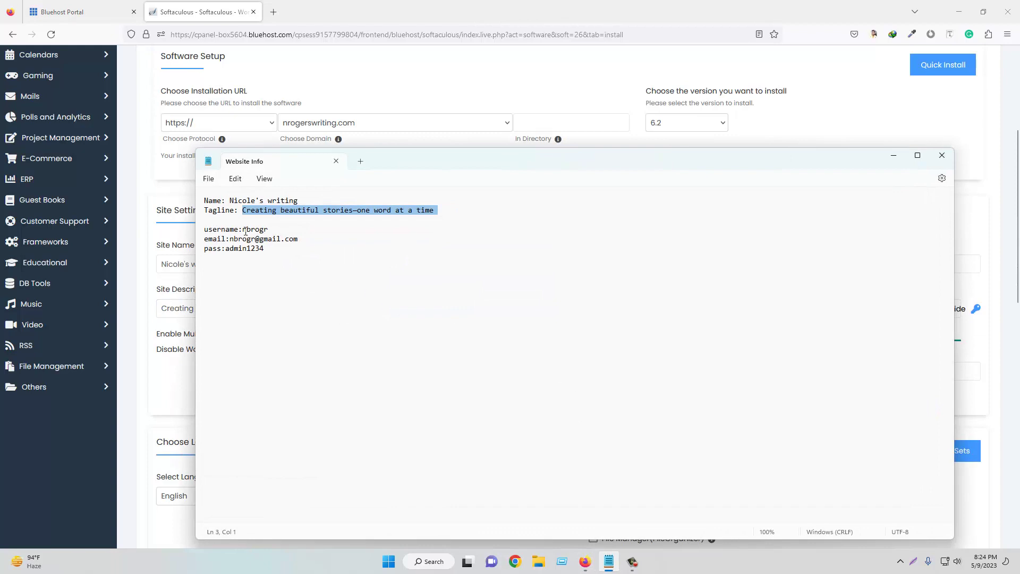
pyautogui.moveTo(243, 230); pyautogui.dragTo(271, 230)
pyautogui.rightClick(264, 232)
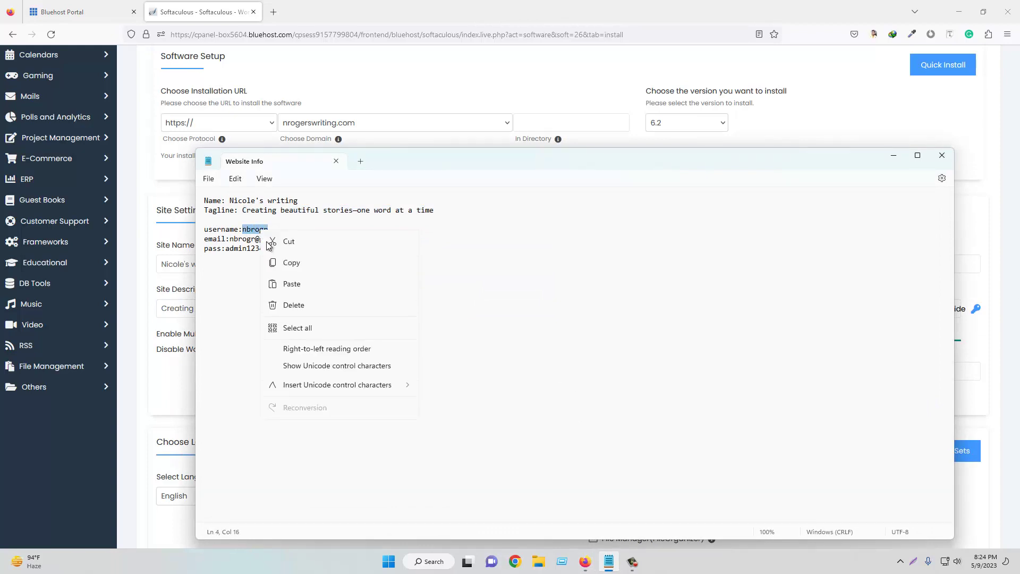
pyautogui.click(282, 287)
pyautogui.click(894, 155)
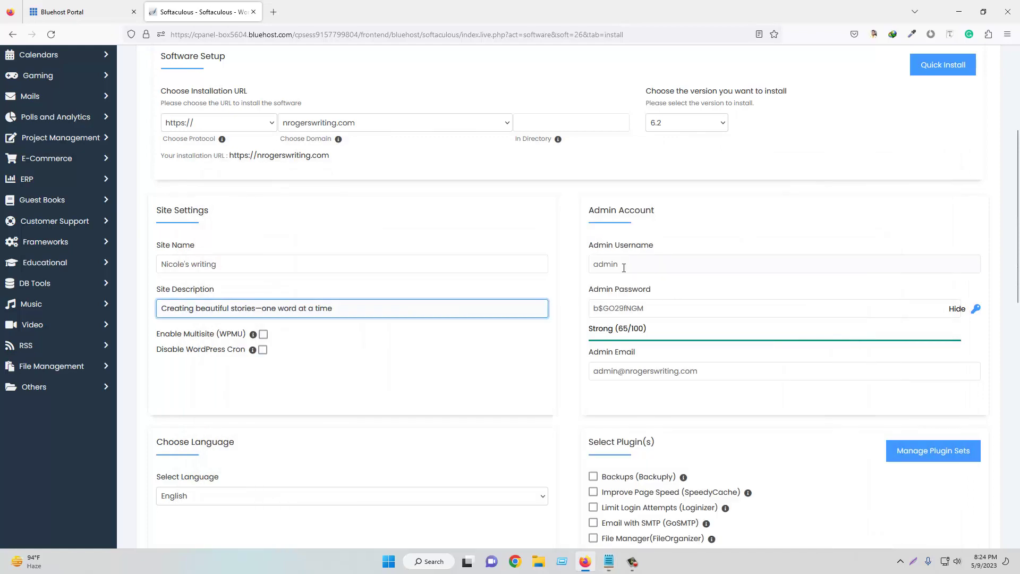
pyautogui.doubleClick(601, 264)
pyautogui.rightClick(601, 265)
pyautogui.click(629, 340)
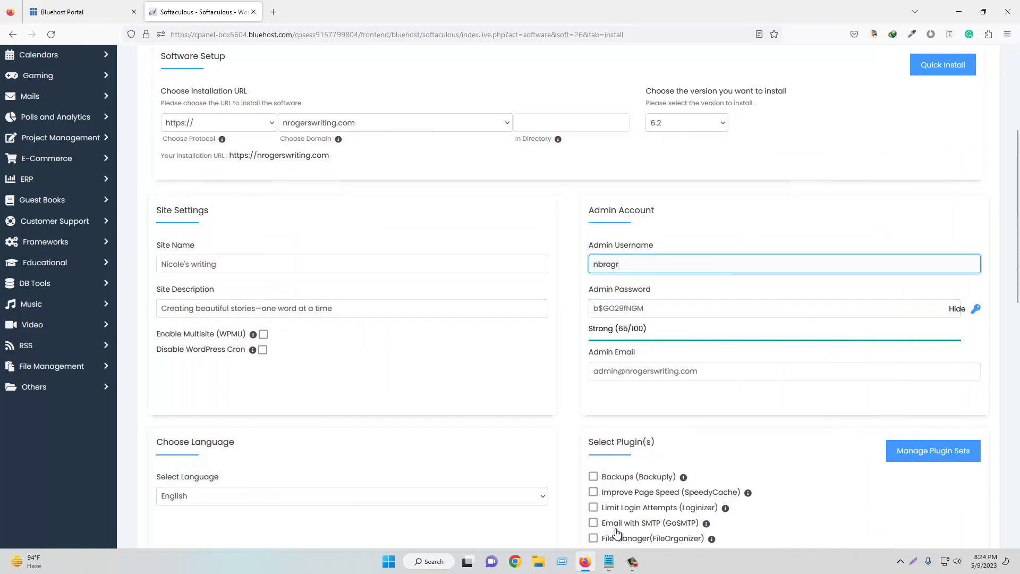
pyautogui.moveTo(646, 308); pyautogui.dragTo(588, 307)
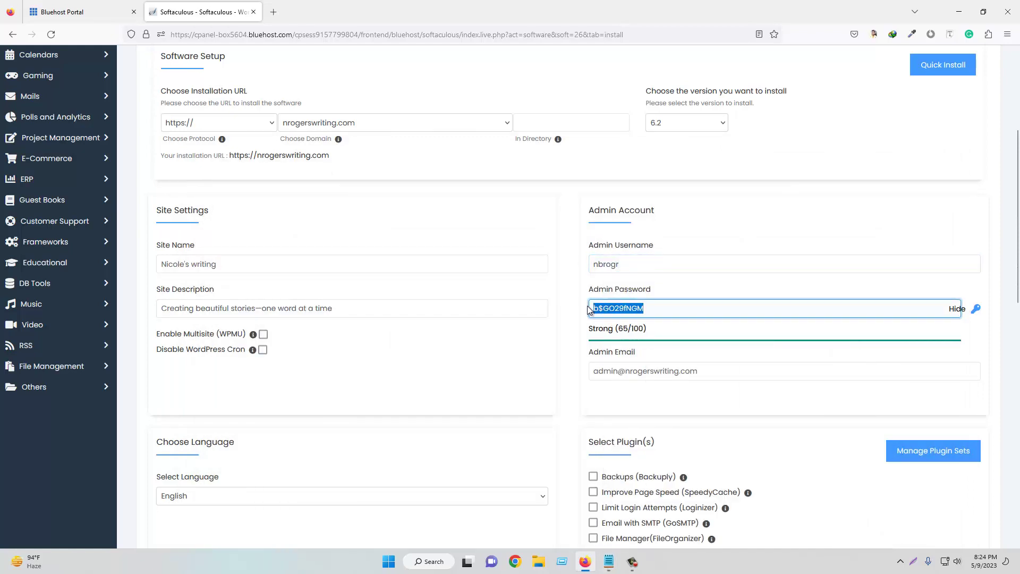
pyautogui.write('admin1')
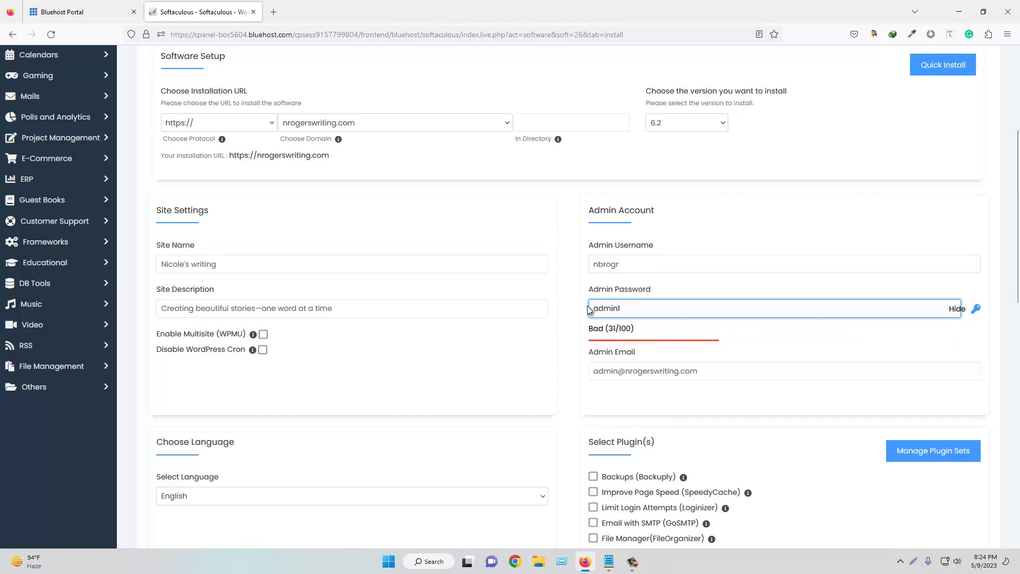
pyautogui.write('234')
pyautogui.scroll(-2, 652, 275)
# - Replace the admin e-mail with the owner's address copied from the notes
pyautogui.click(622, 265)
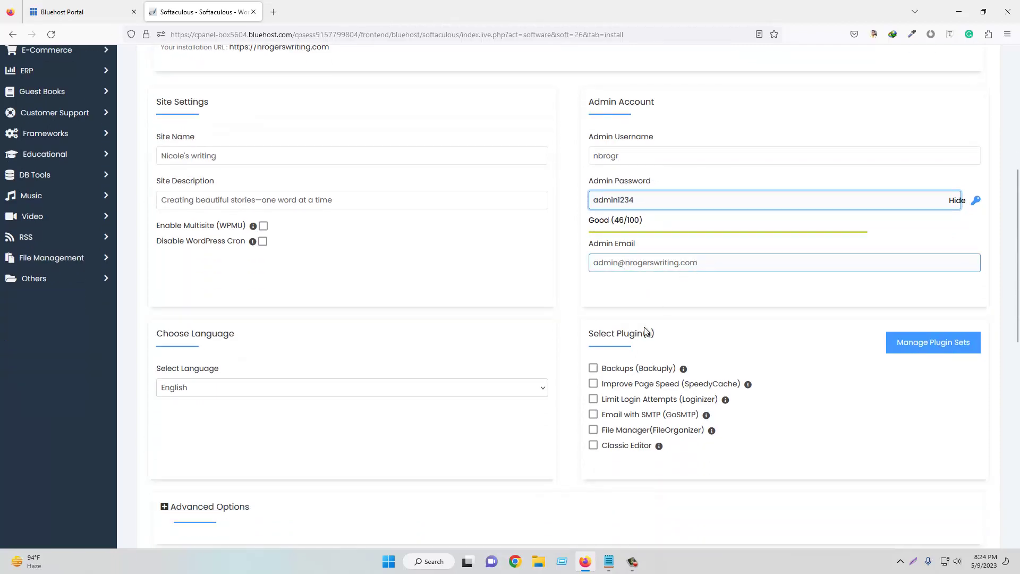
pyautogui.click(609, 561)
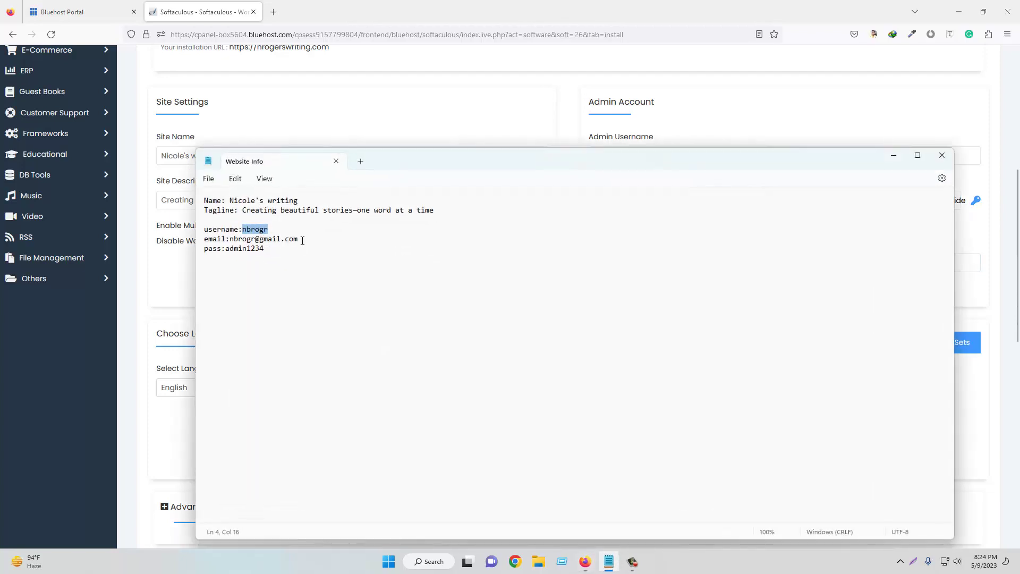
pyautogui.moveTo(302, 241); pyautogui.dragTo(230, 241)
pyautogui.rightClick(272, 240)
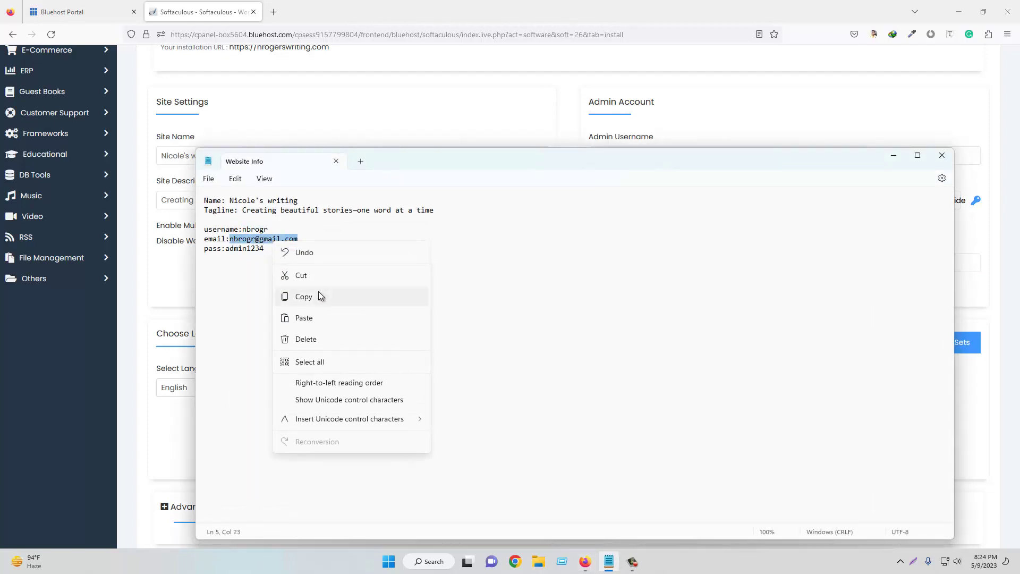
pyautogui.click(320, 296)
pyautogui.click(894, 155)
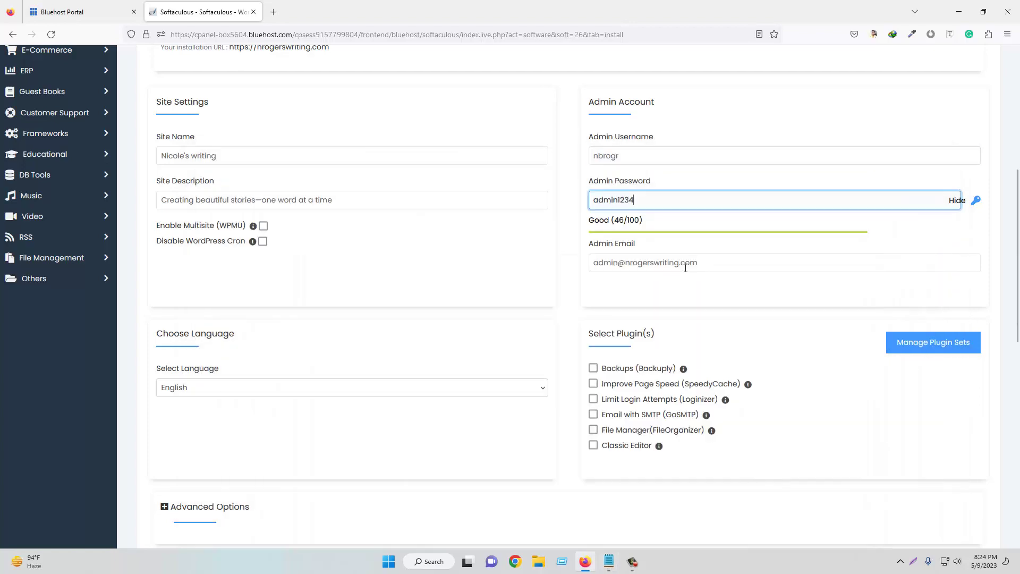
pyautogui.tripleClick(631, 262)
pyautogui.rightClick(632, 262)
pyautogui.click(657, 340)
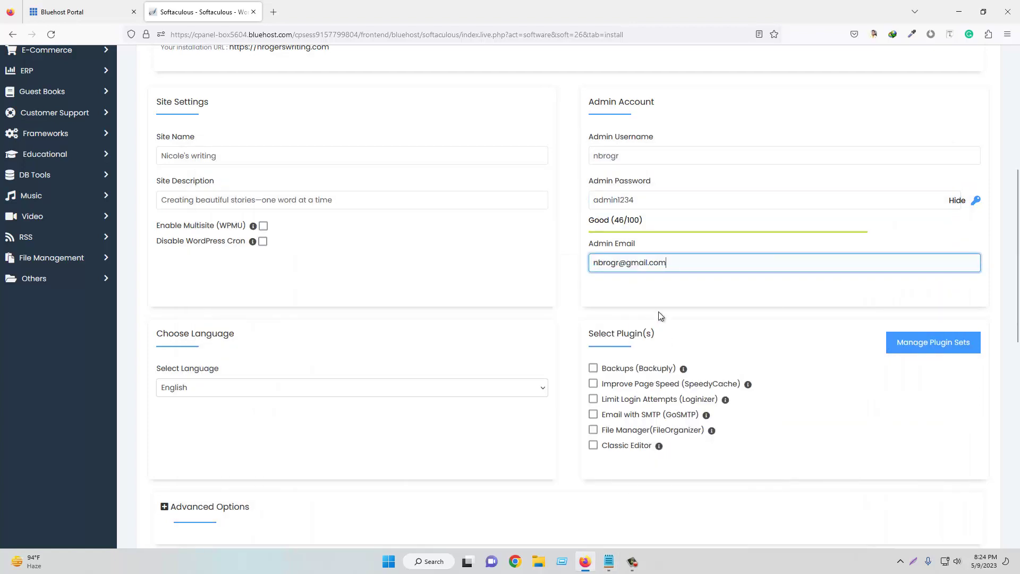
pyautogui.scroll(2, 662, 301)
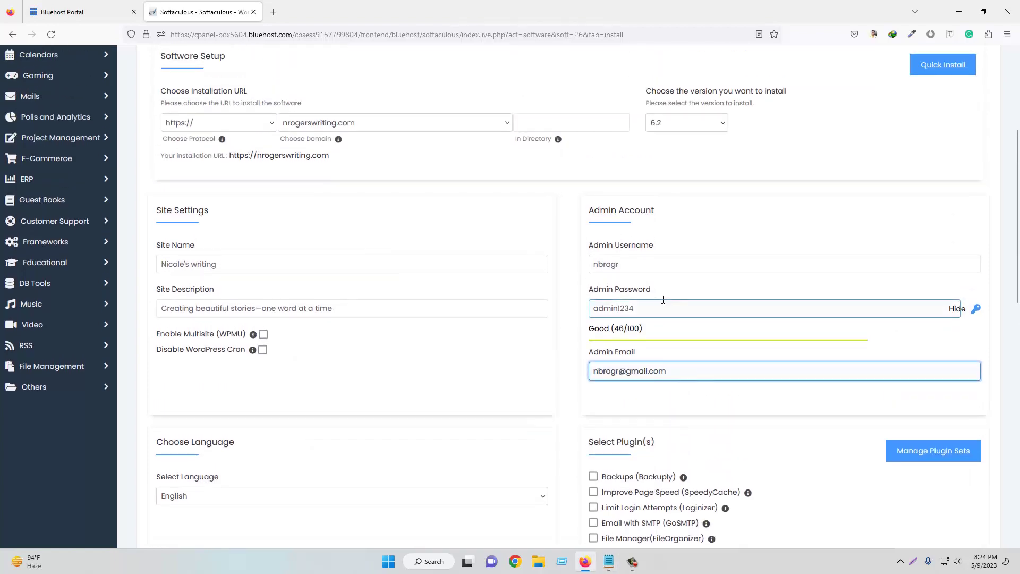
pyautogui.scroll(-6, 663, 300)
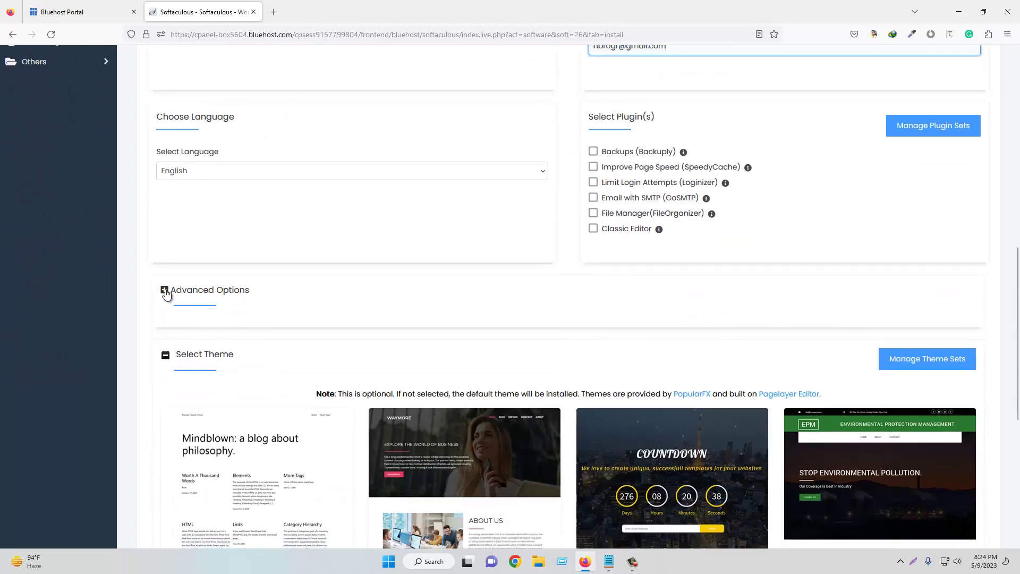
# - Check the advanced options (database wp77, prefix wpui_), keep defaults, and launch the install
pyautogui.click(165, 291)
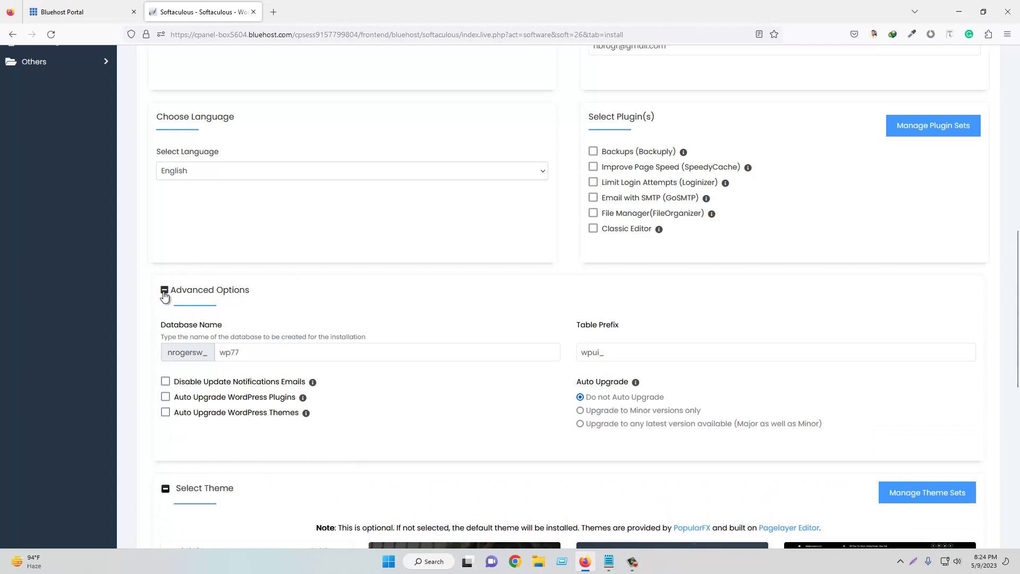
pyautogui.scroll(-4, 444, 273)
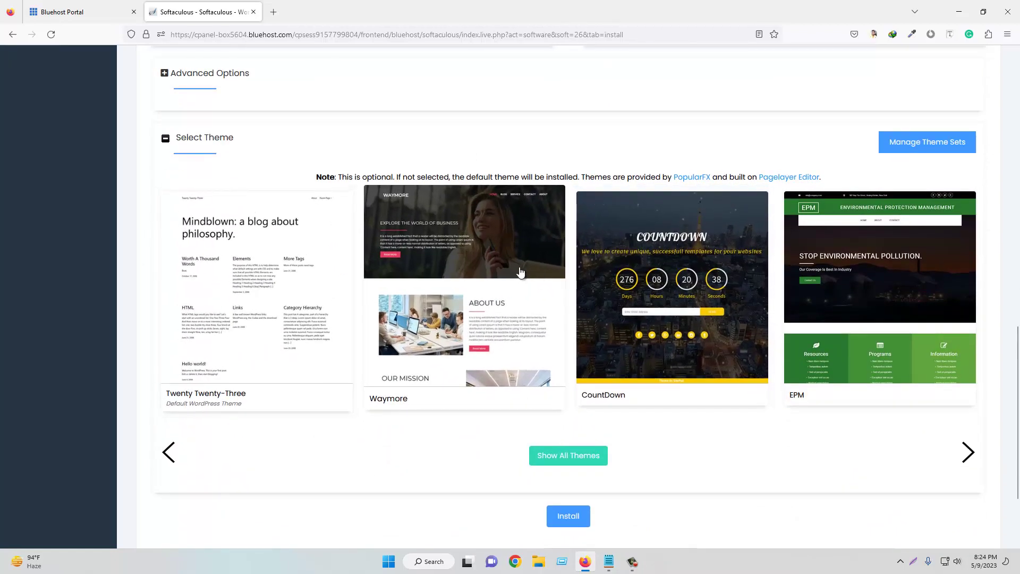
pyautogui.scroll(-3, 509, 271)
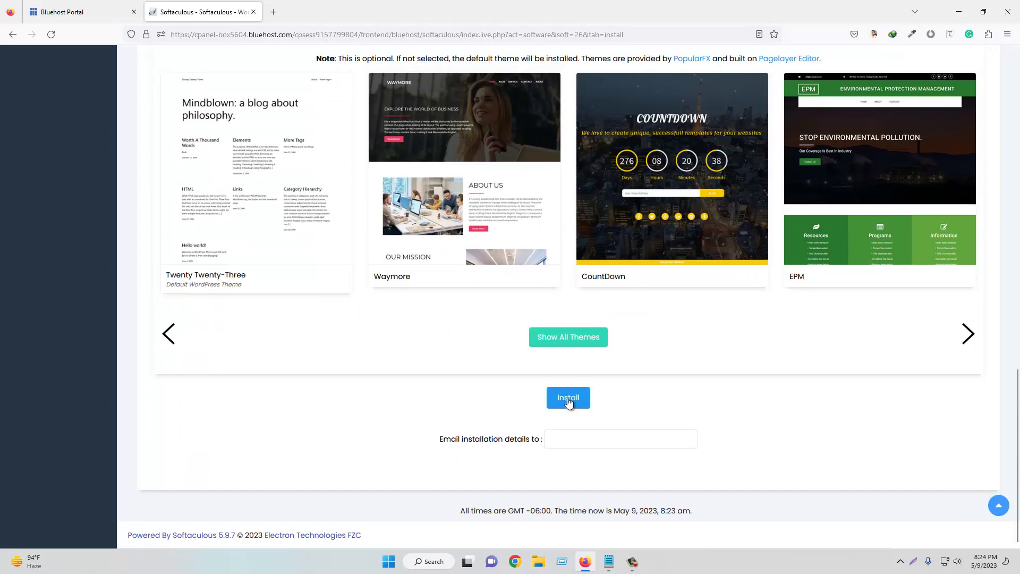
pyautogui.click(568, 400)
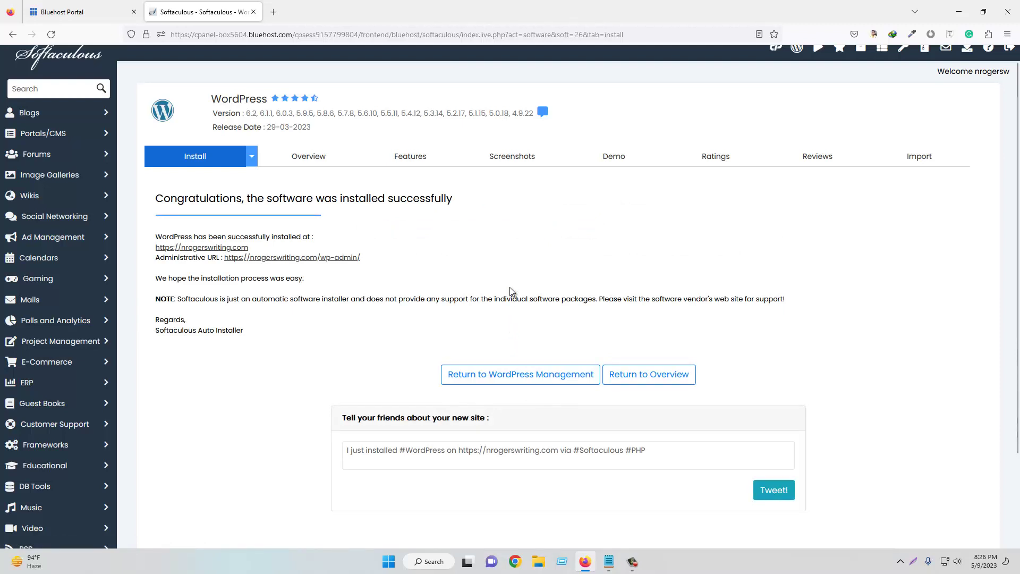
# - Open the new site's URL in a new tab, view its home page, then return
pyautogui.scroll(-1, 502, 275)
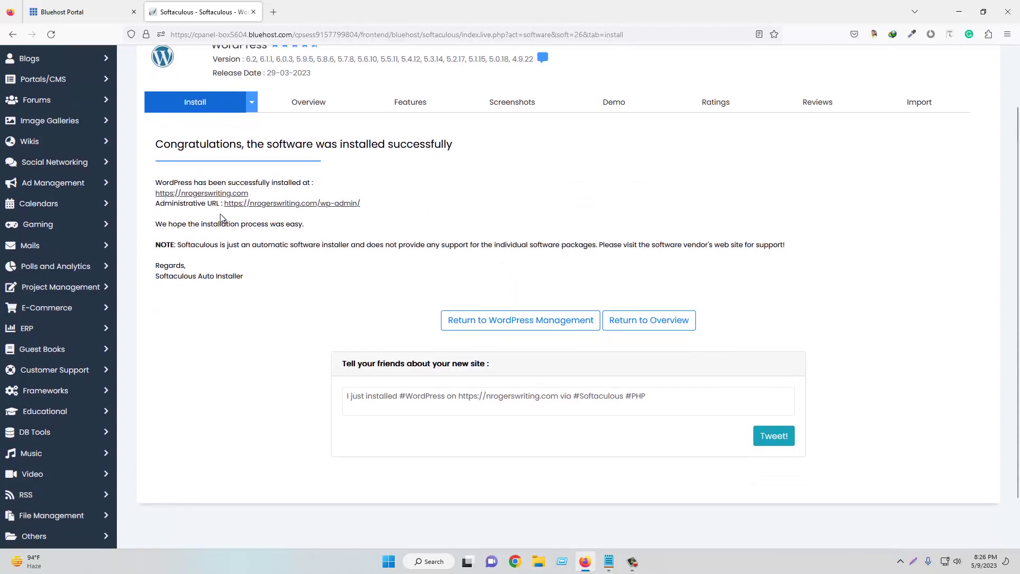
pyautogui.rightClick(197, 196)
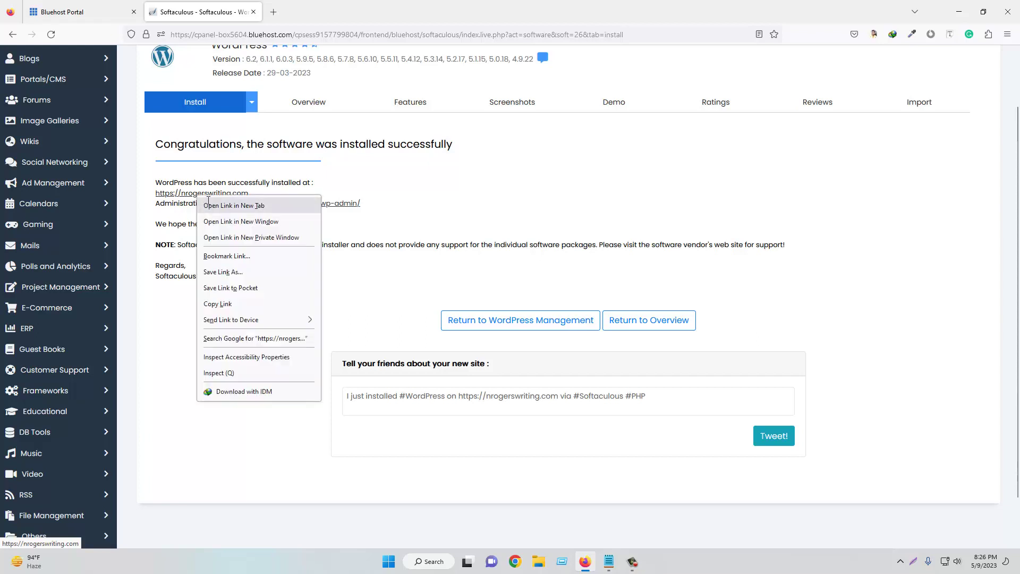
pyautogui.click(223, 204)
pyautogui.click(304, 15)
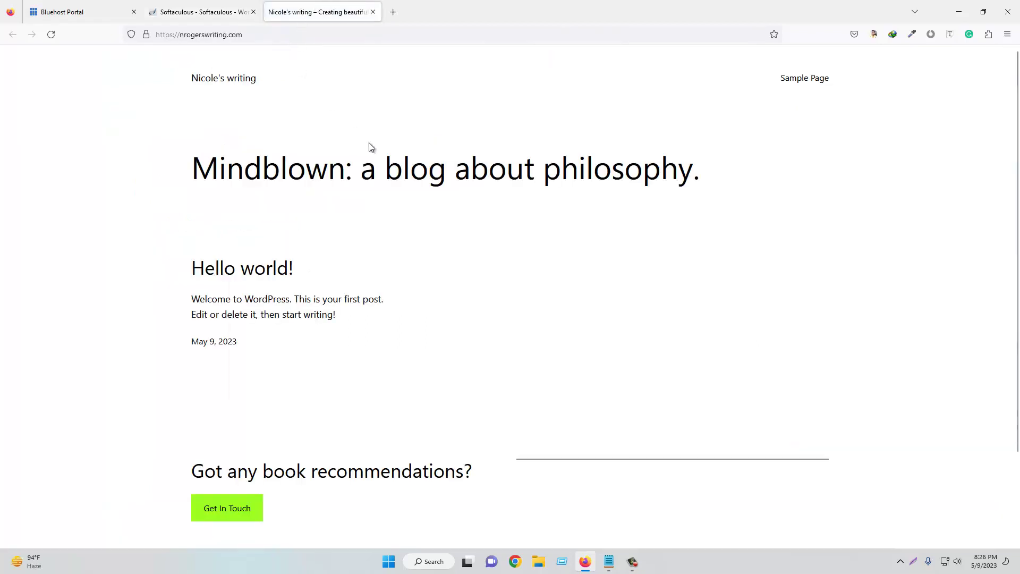
pyautogui.scroll(-2, 289, 139)
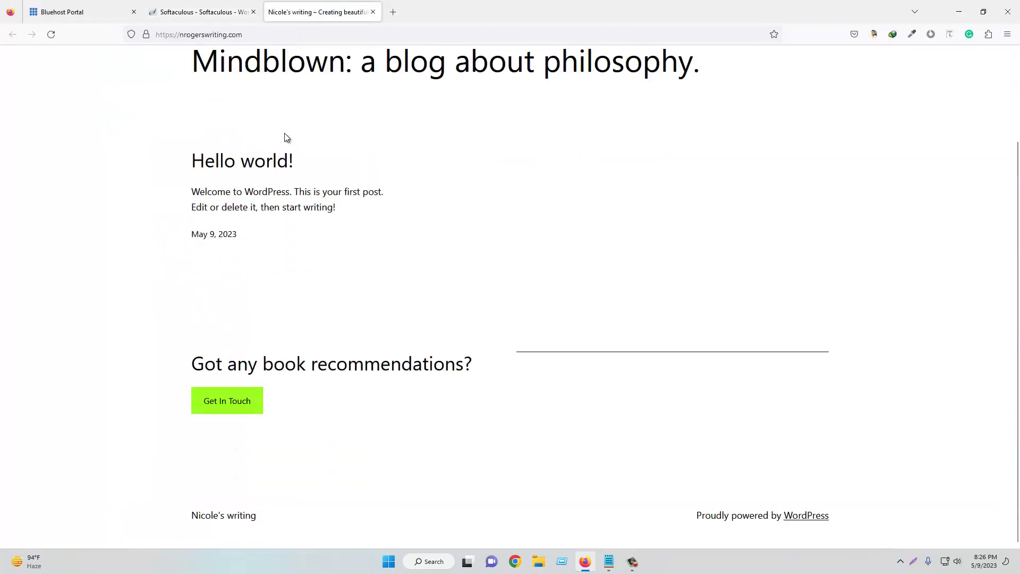
pyautogui.scroll(2, 292, 136)
pyautogui.click(201, 3)
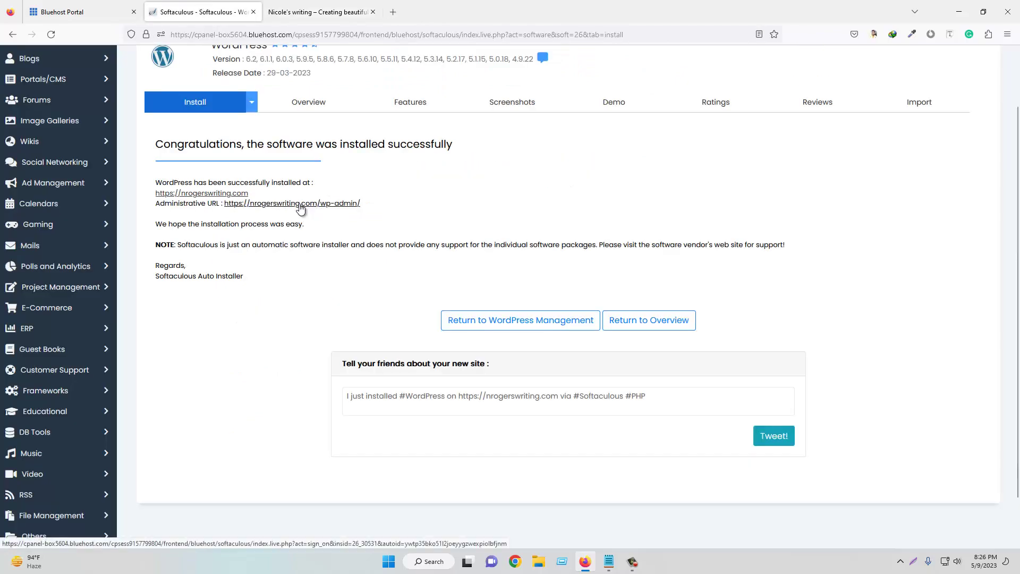
# - Open wp-admin in a new tab, then open the WordPress installations list from Softaculous
pyautogui.click(301, 205)
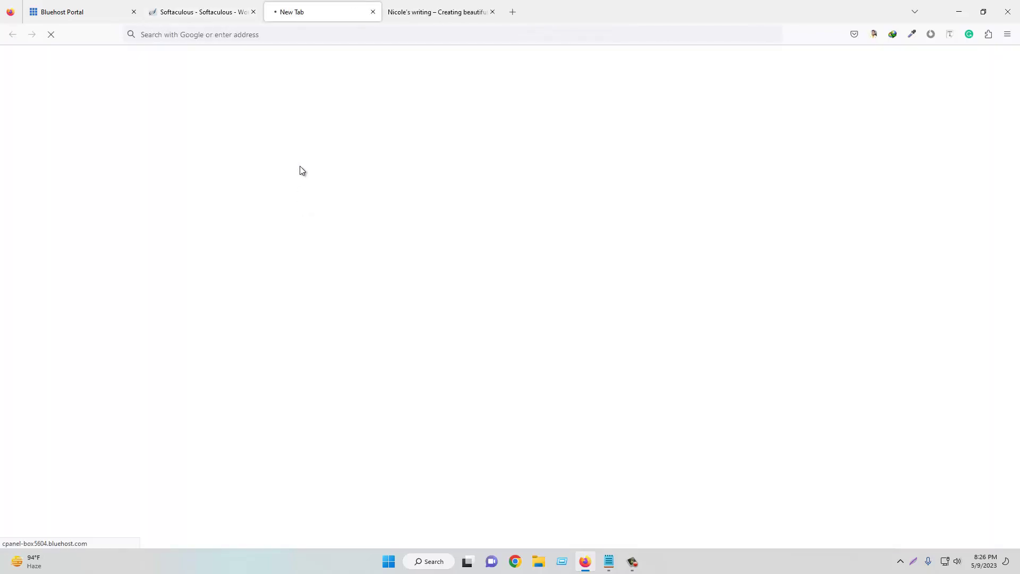
pyautogui.scroll(2, 448, 243)
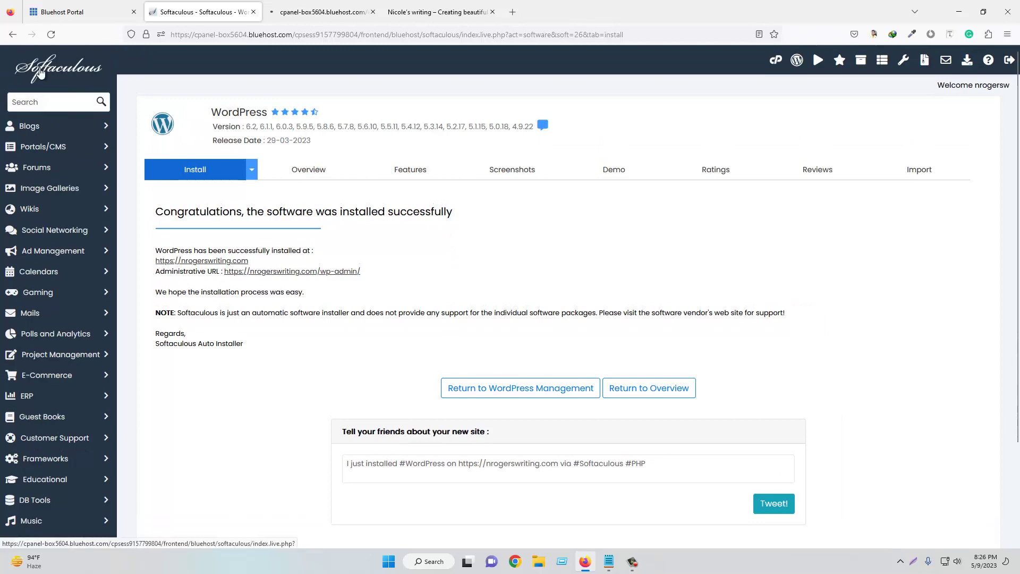
pyautogui.click(40, 72)
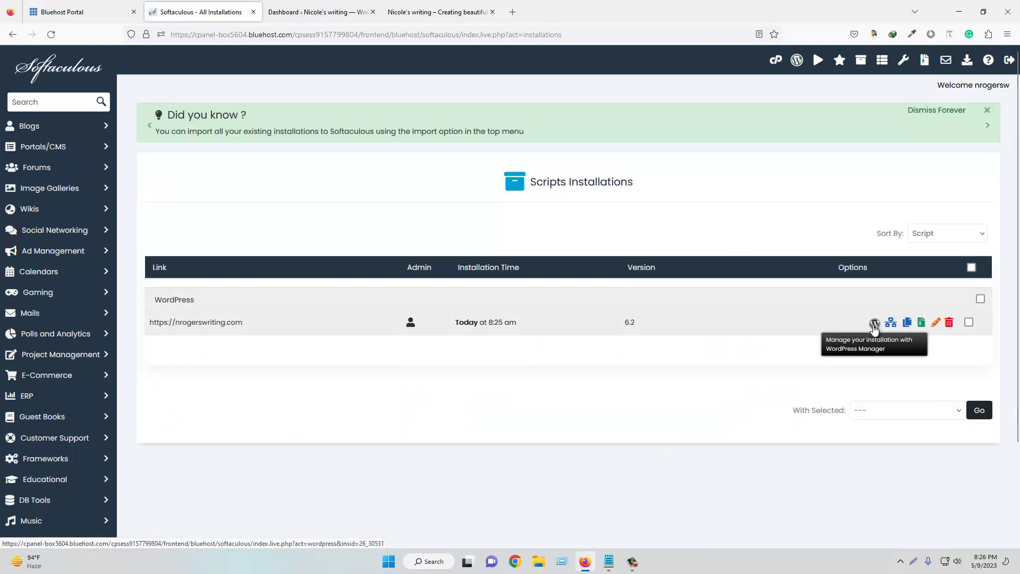
pyautogui.click(306, 11)
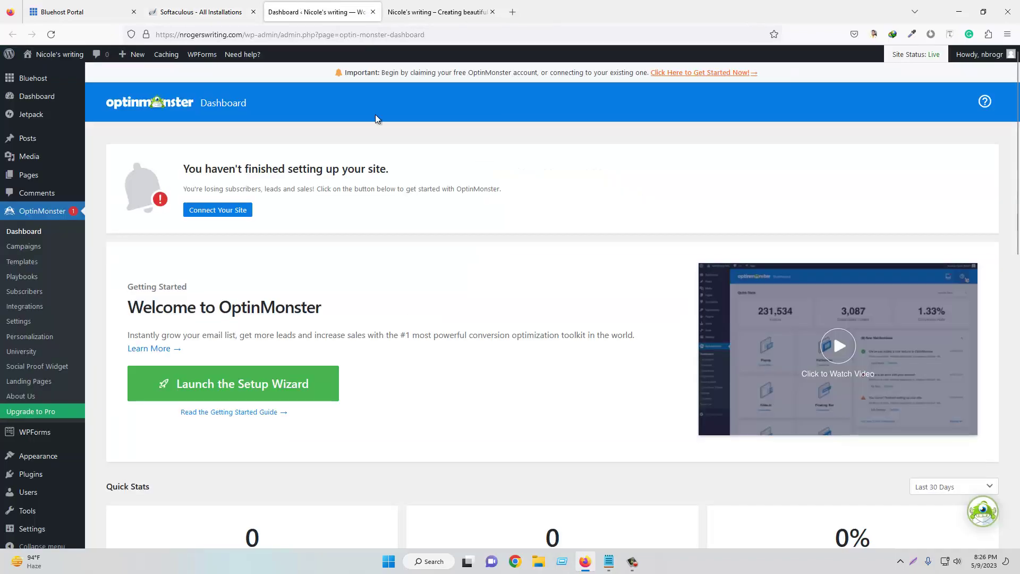
pyautogui.click(230, 3)
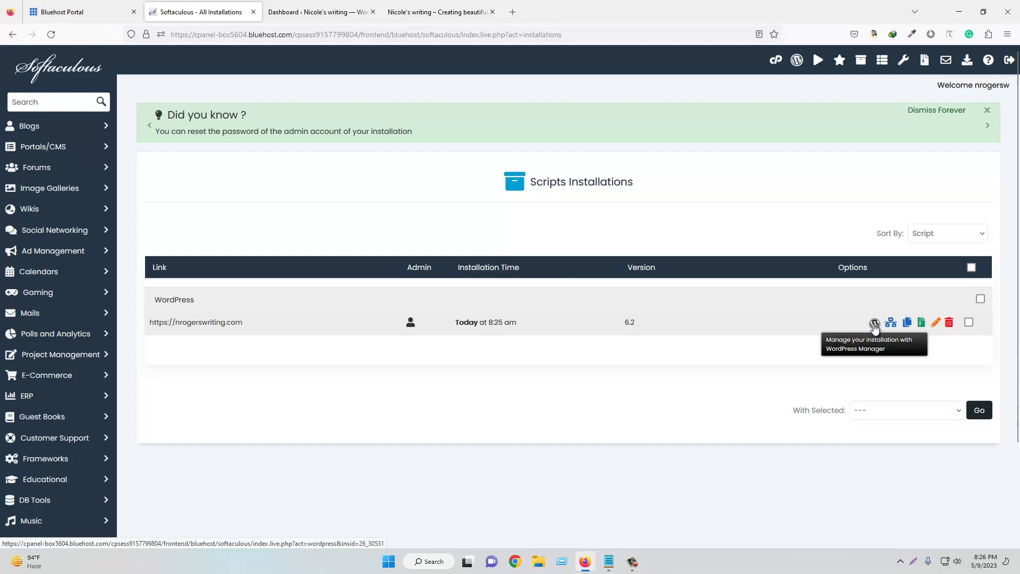
pyautogui.click(874, 324)
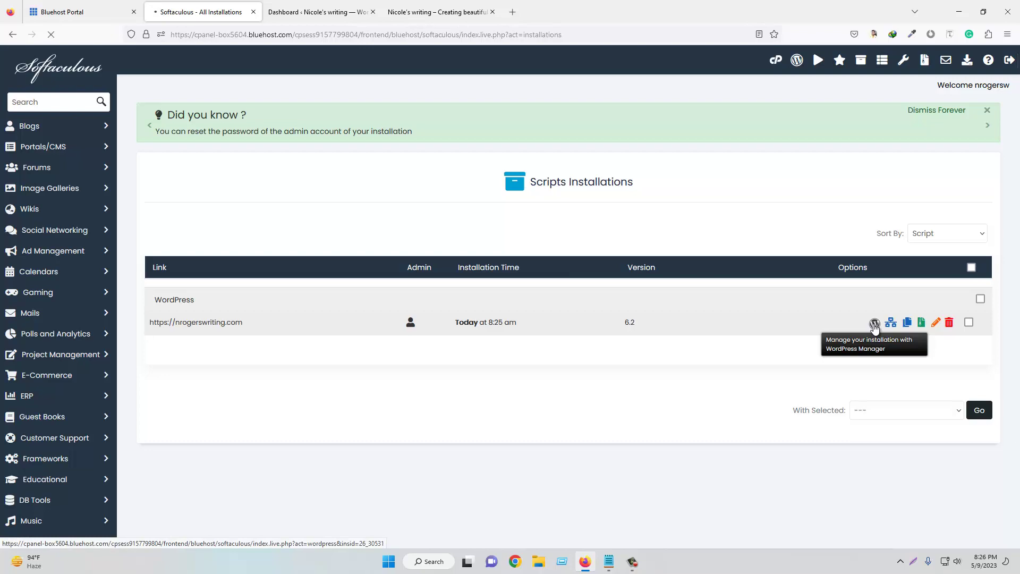
# - Review the WordPress Management page, then close the Softaculous tab and switch to Bluehost
pyautogui.scroll(-3, 874, 323)
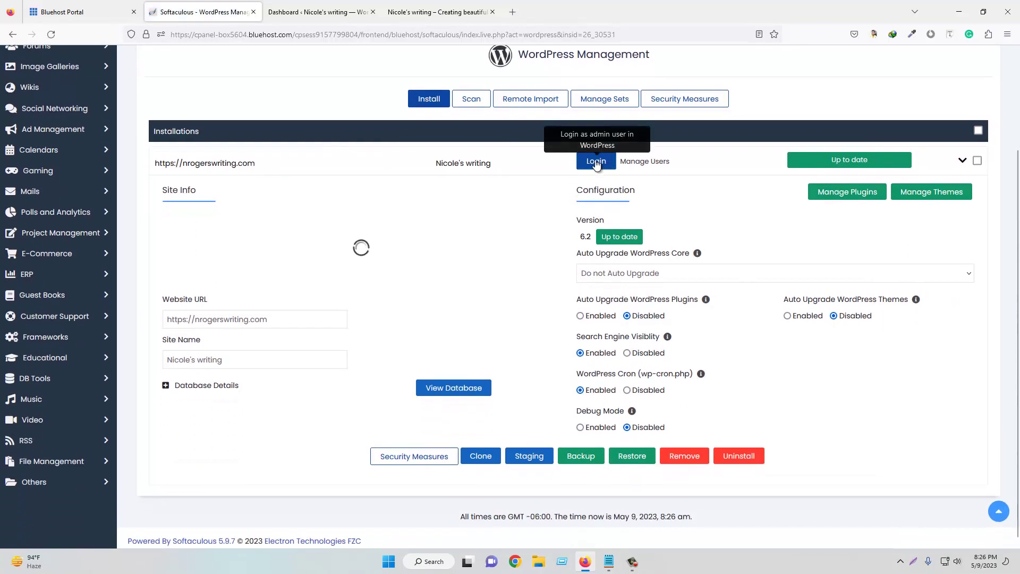
pyautogui.click(259, 320)
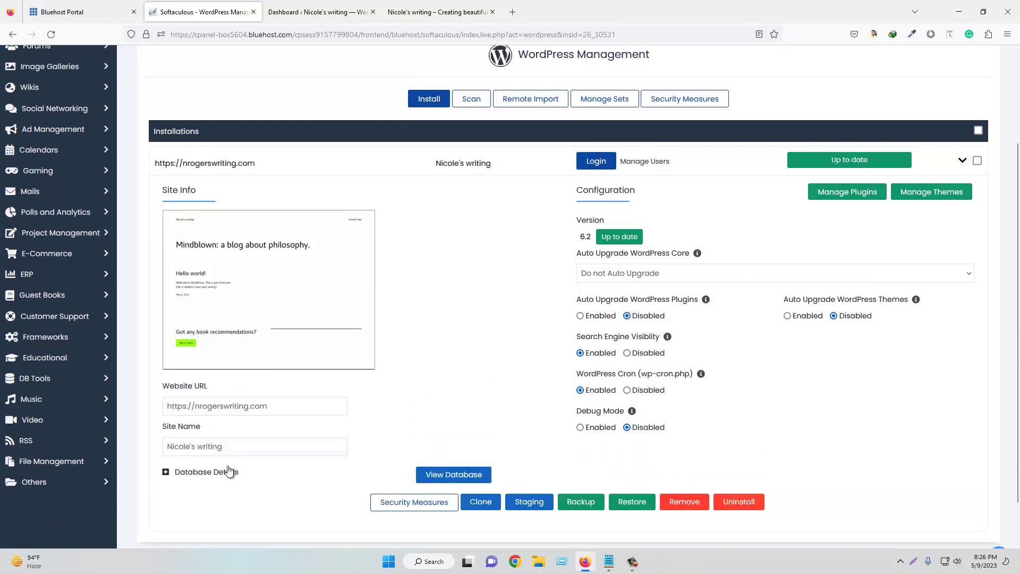
pyautogui.scroll(-1, 585, 393)
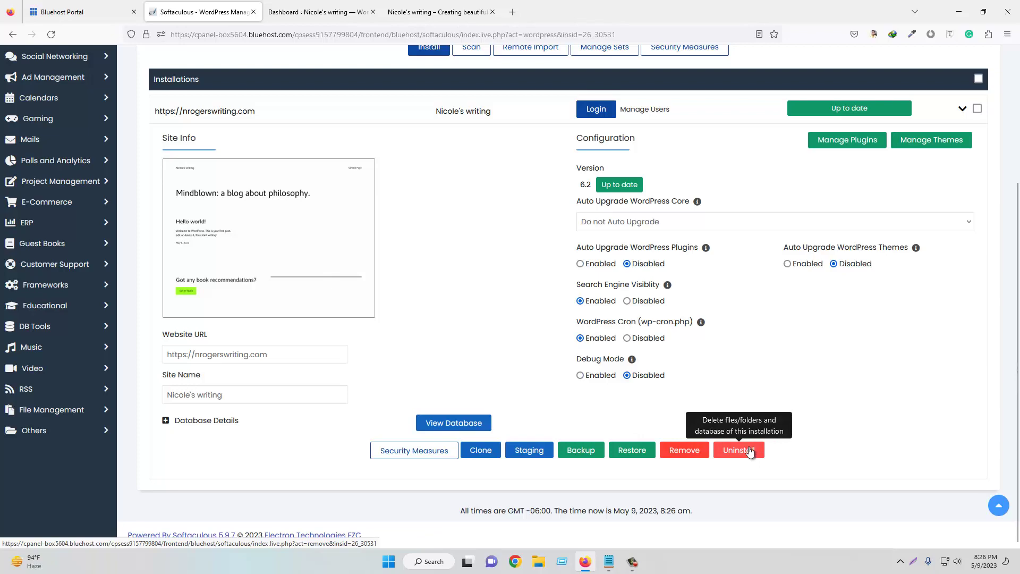
pyautogui.scroll(3, 752, 430)
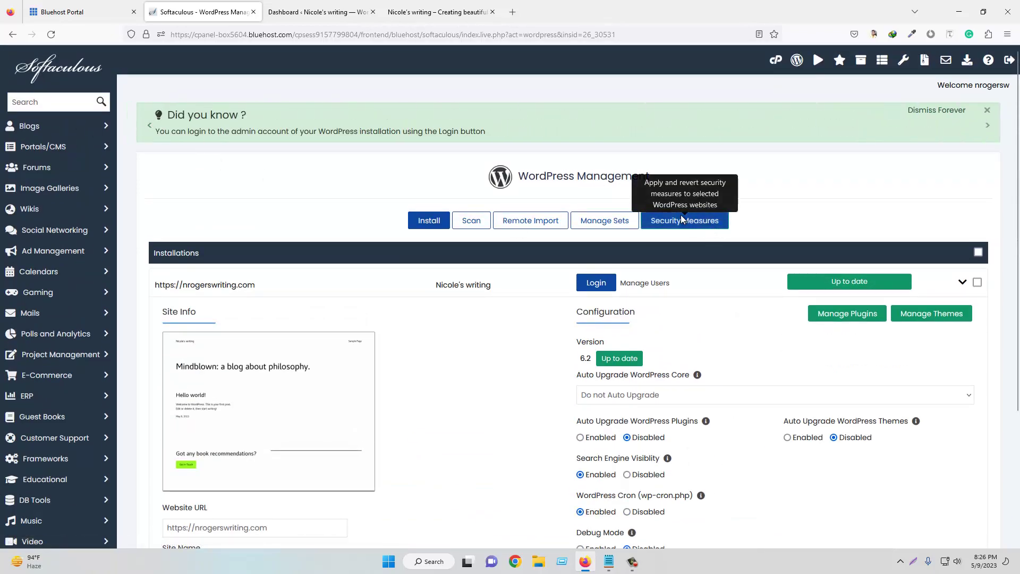
pyautogui.click(253, 12)
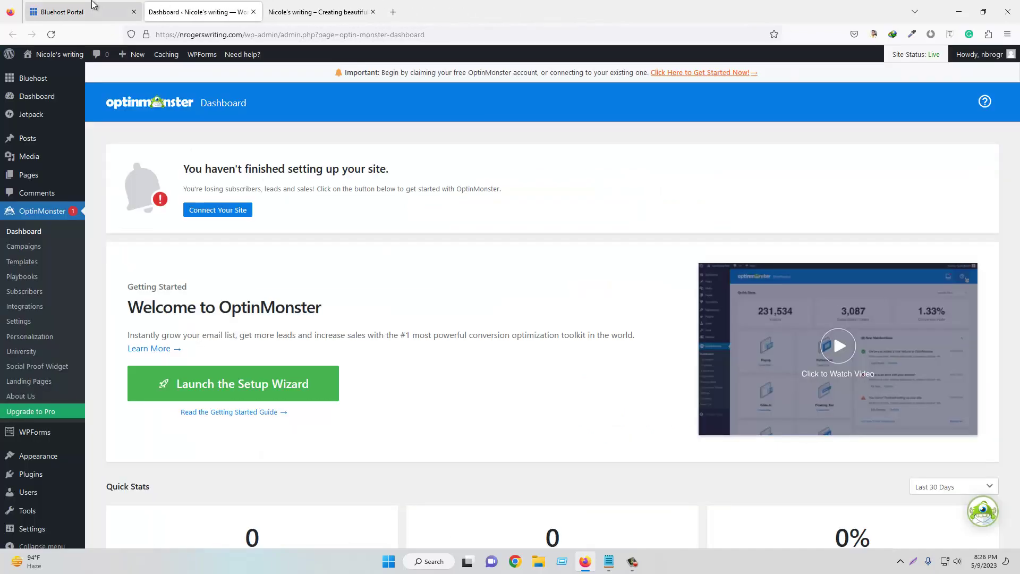
pyautogui.click(96, 12)
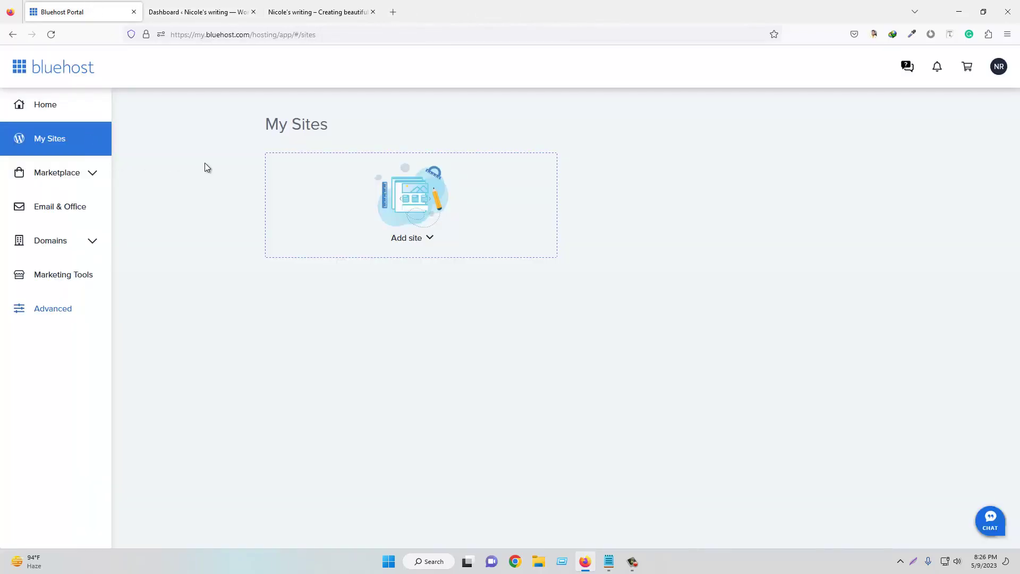